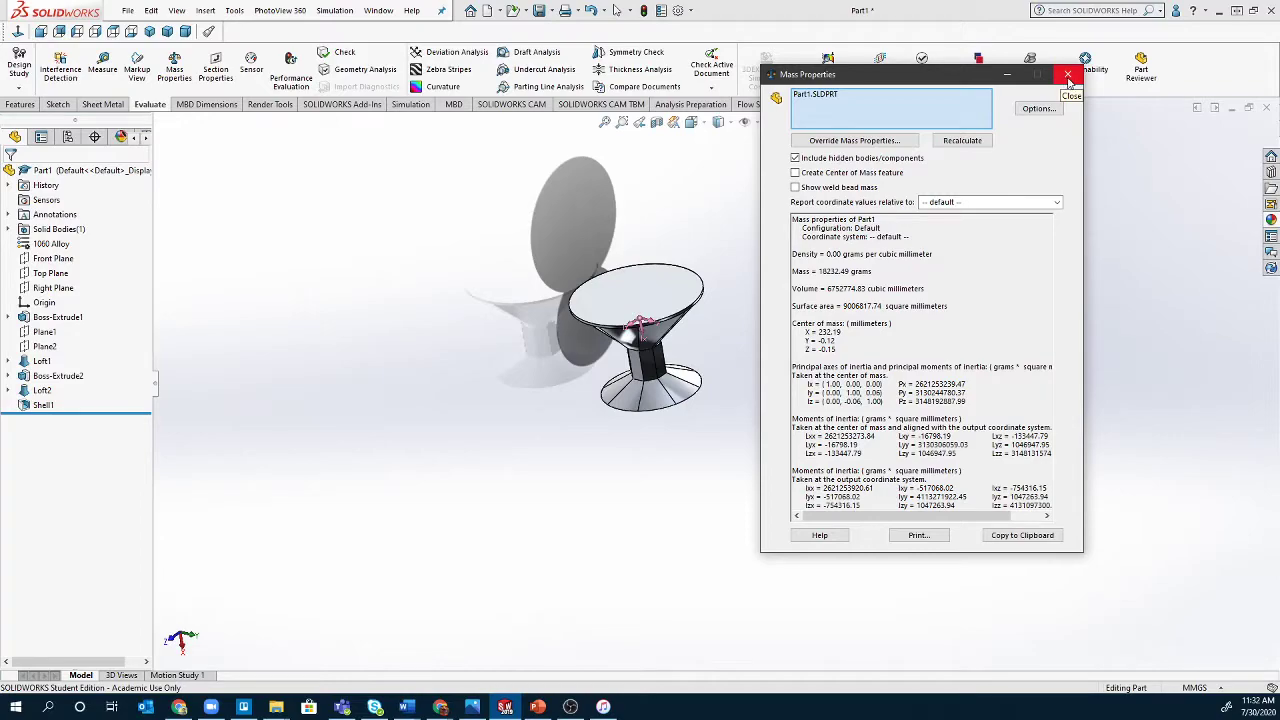
Step: Close the mass properties report, check that the SOLIDWORKS Simulation add-in is loaded, and bring up the simulation commands
click(1068, 76)
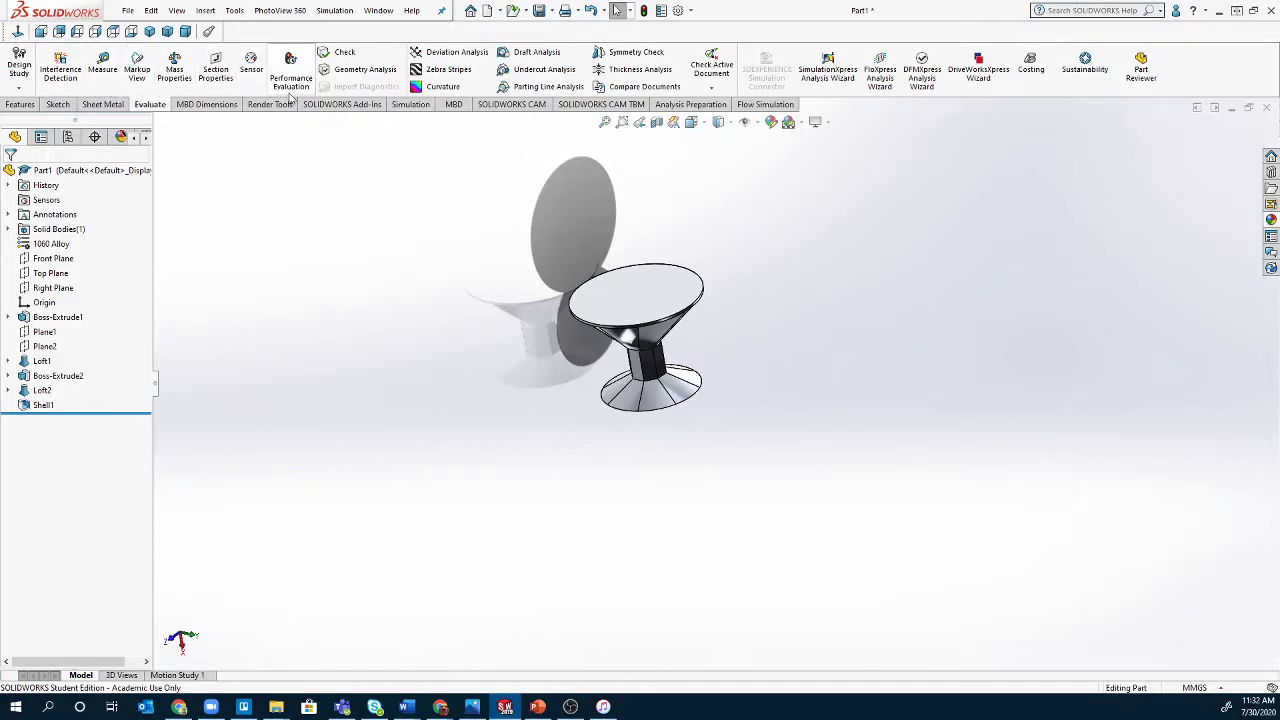
click(330, 106)
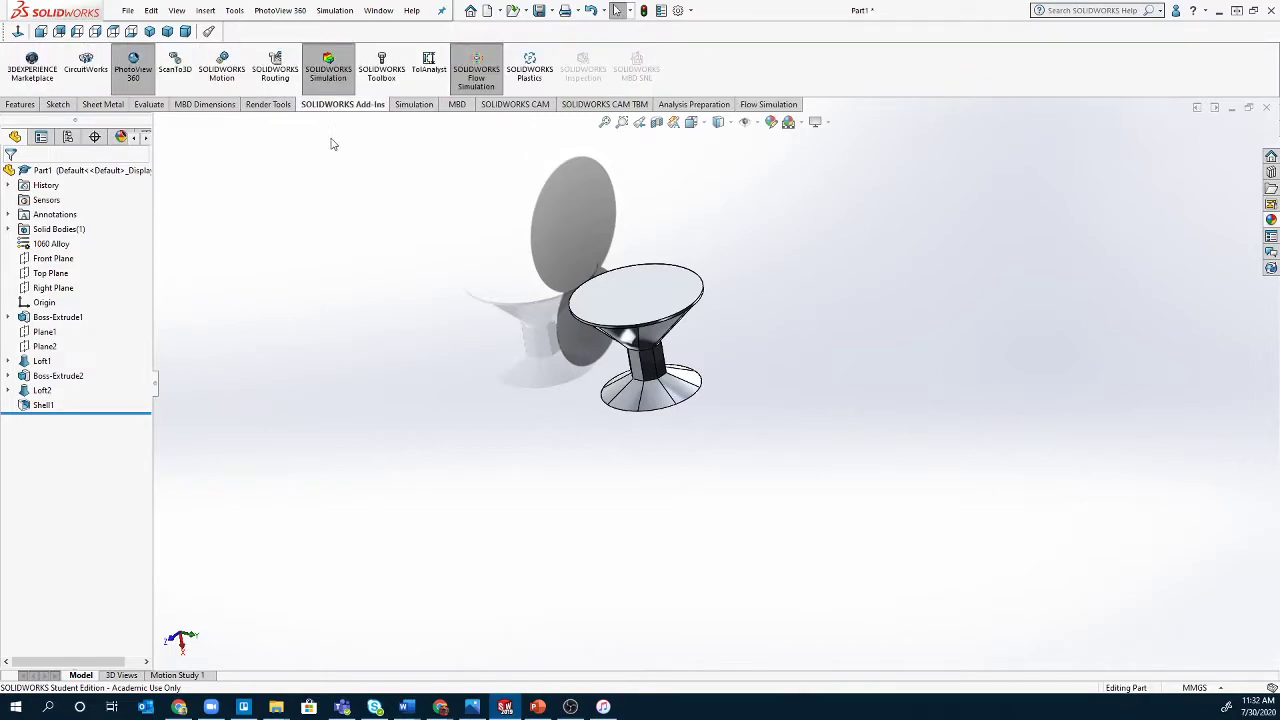
click(352, 70)
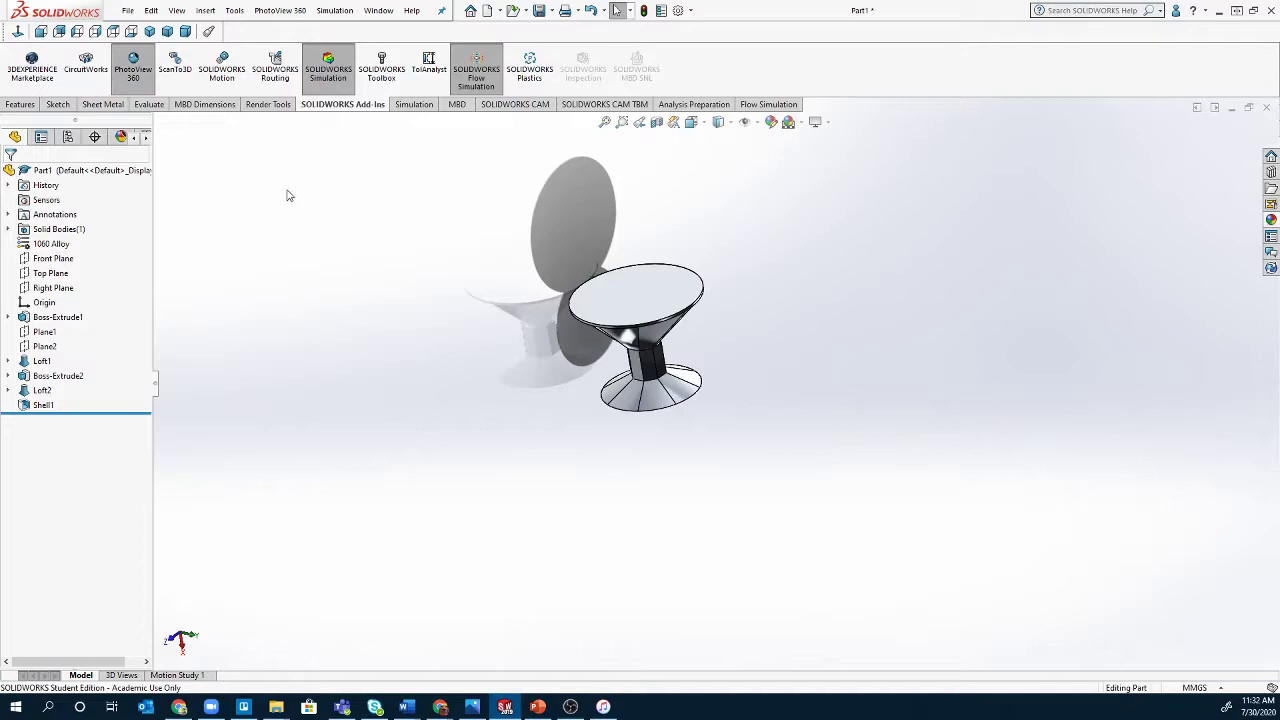
click(313, 86)
click(400, 106)
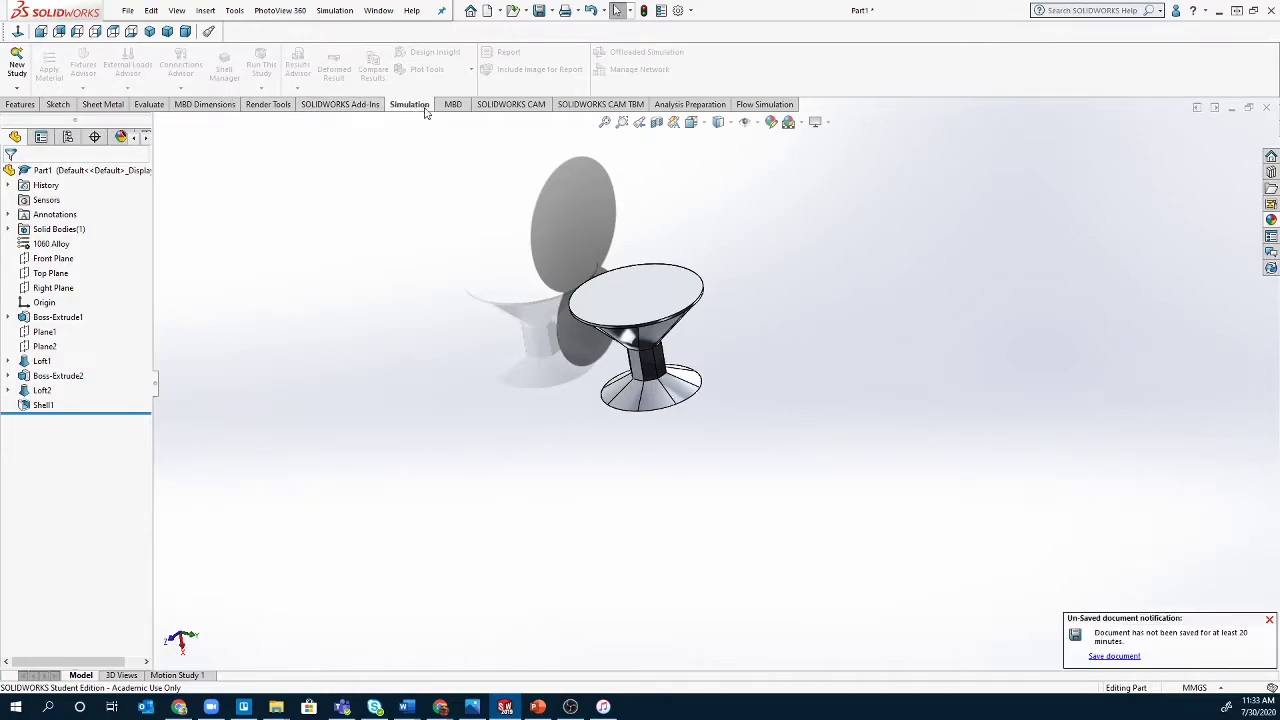
Step: Save the unsaved part in the SampleCSWA folder under the name Table
click(1112, 656)
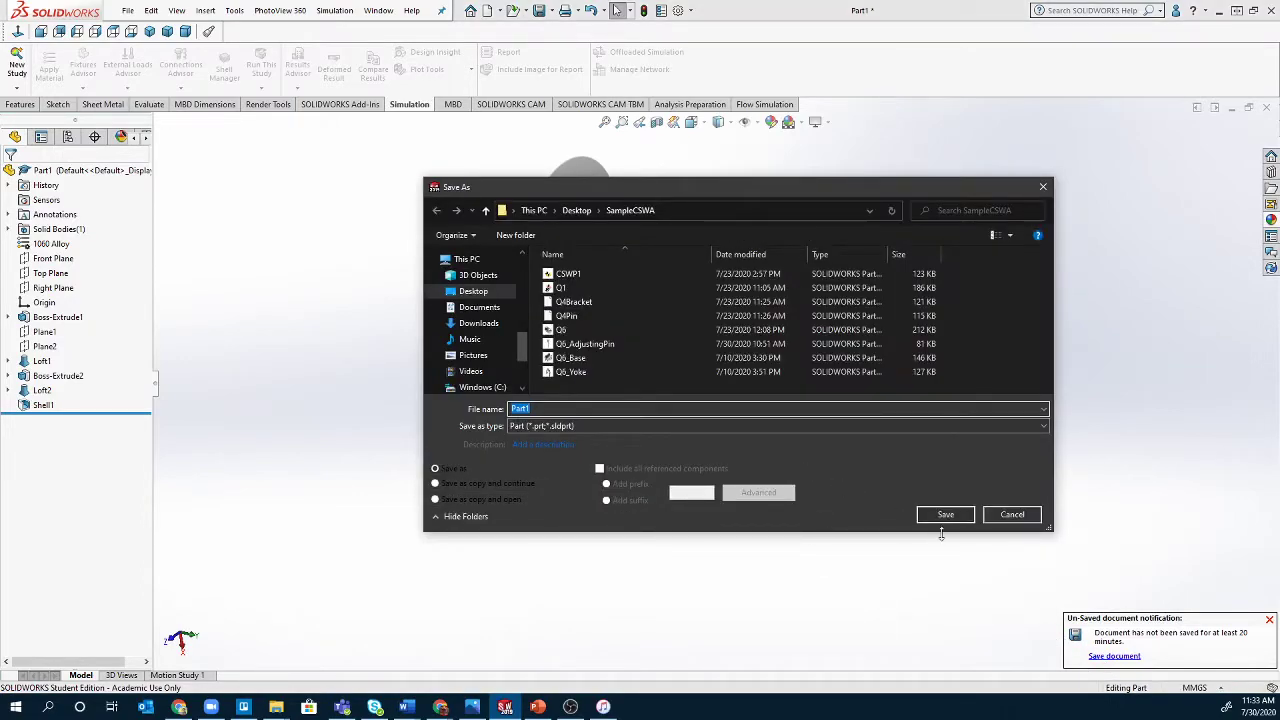
text(Table)
key(Return)
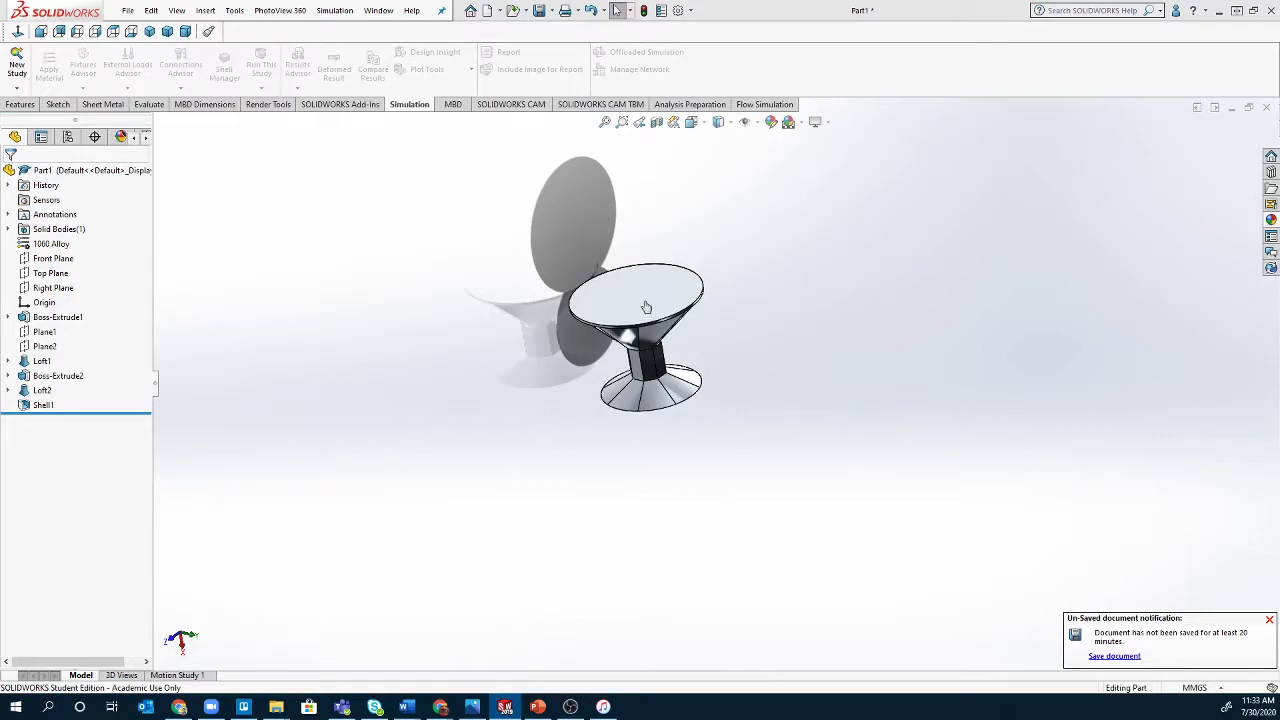
Step: Create a new static simulation study for the table, keeping the default study name
scroll(658, 320, down, 3)
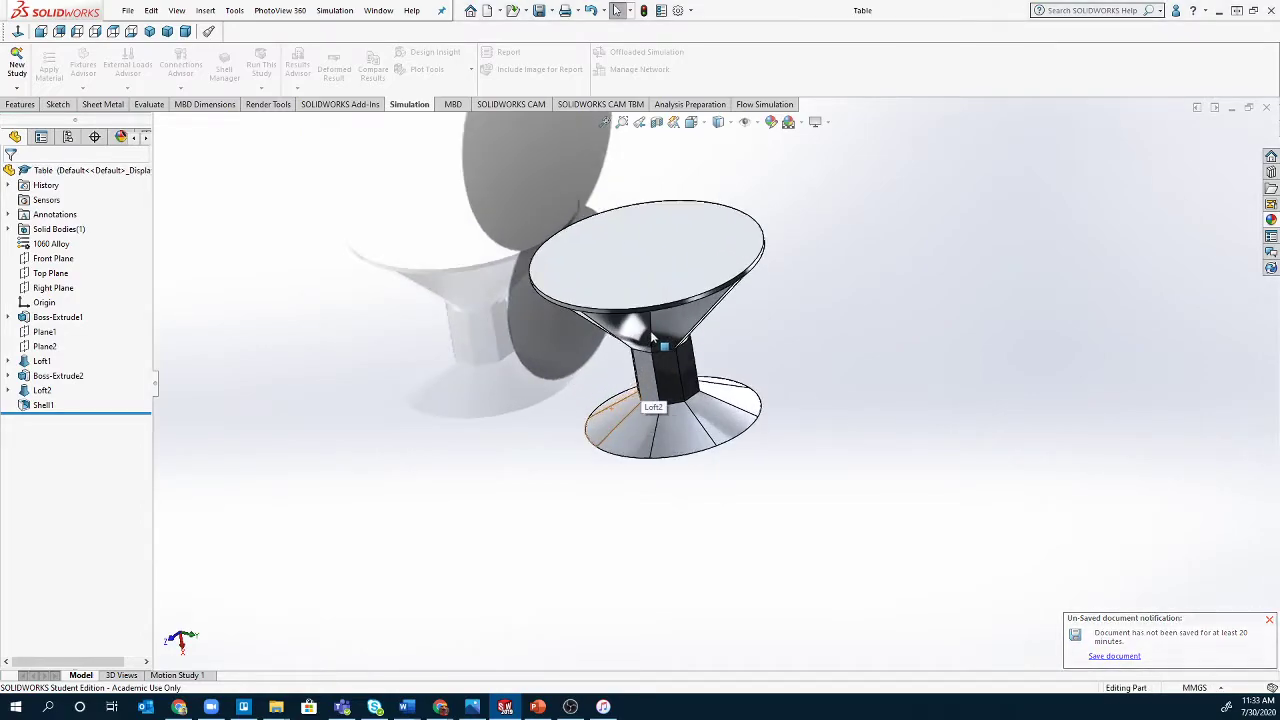
scroll(652, 338, up, 1)
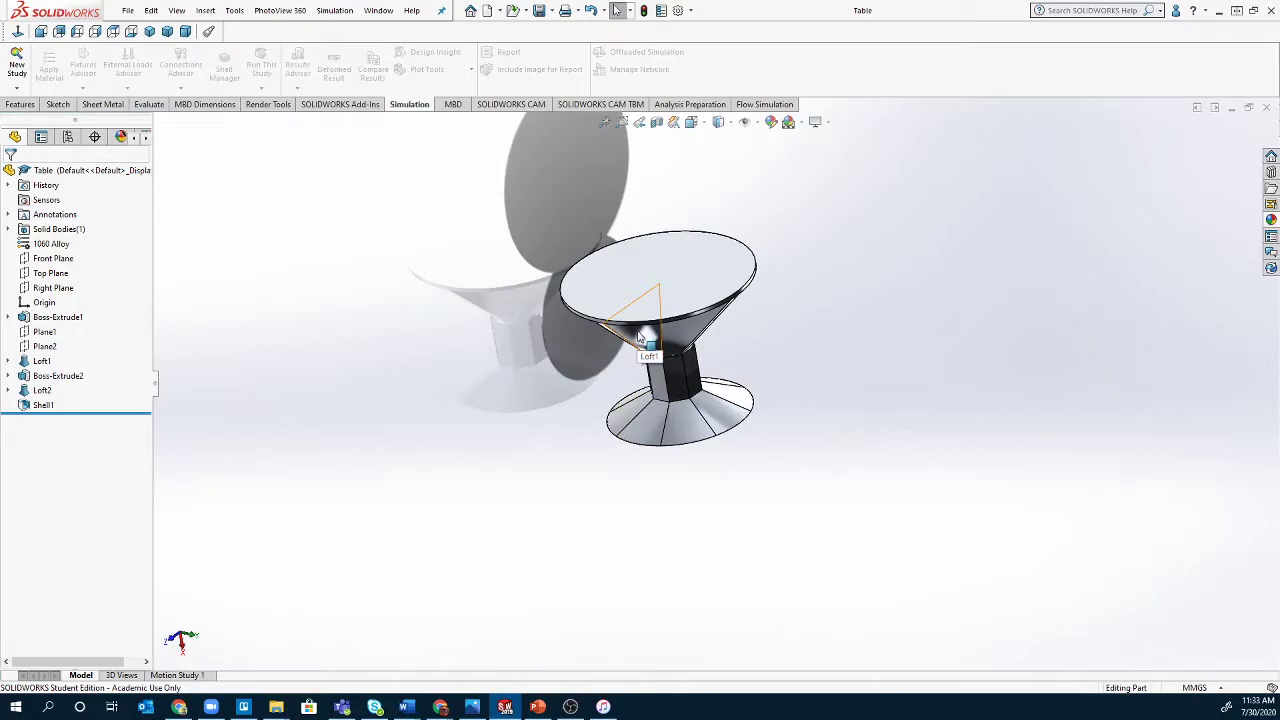
click(337, 104)
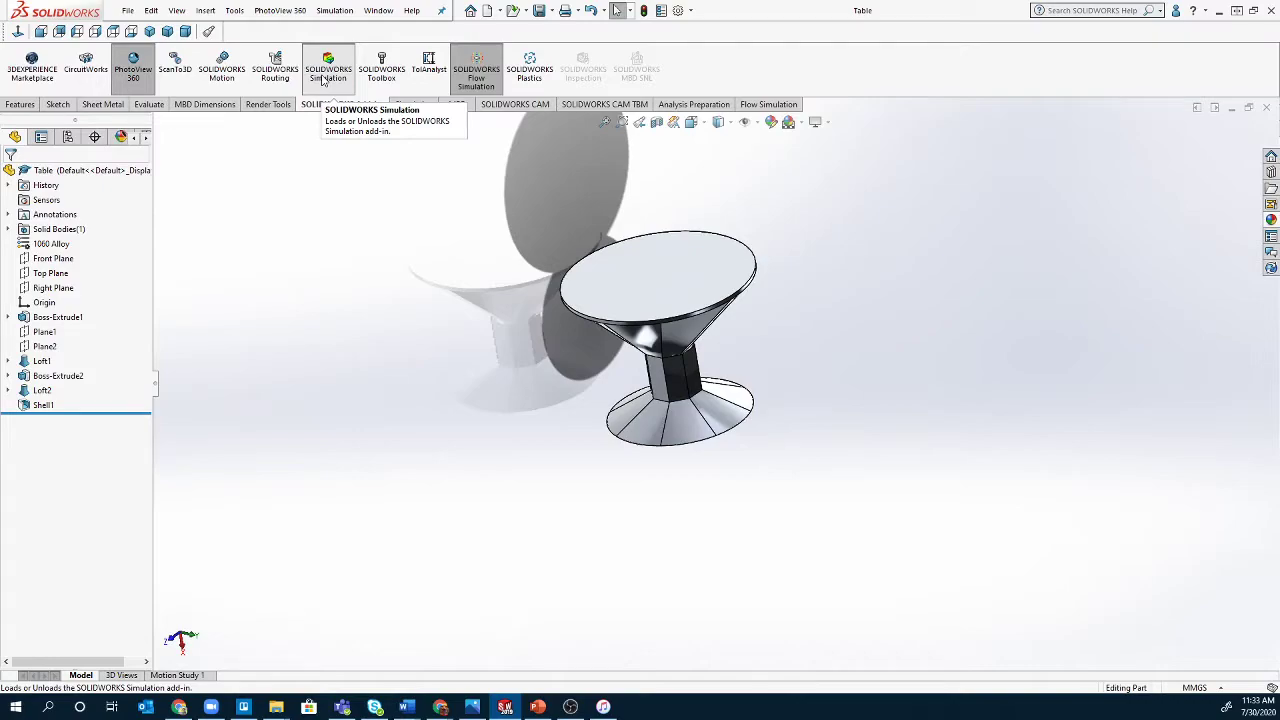
click(323, 80)
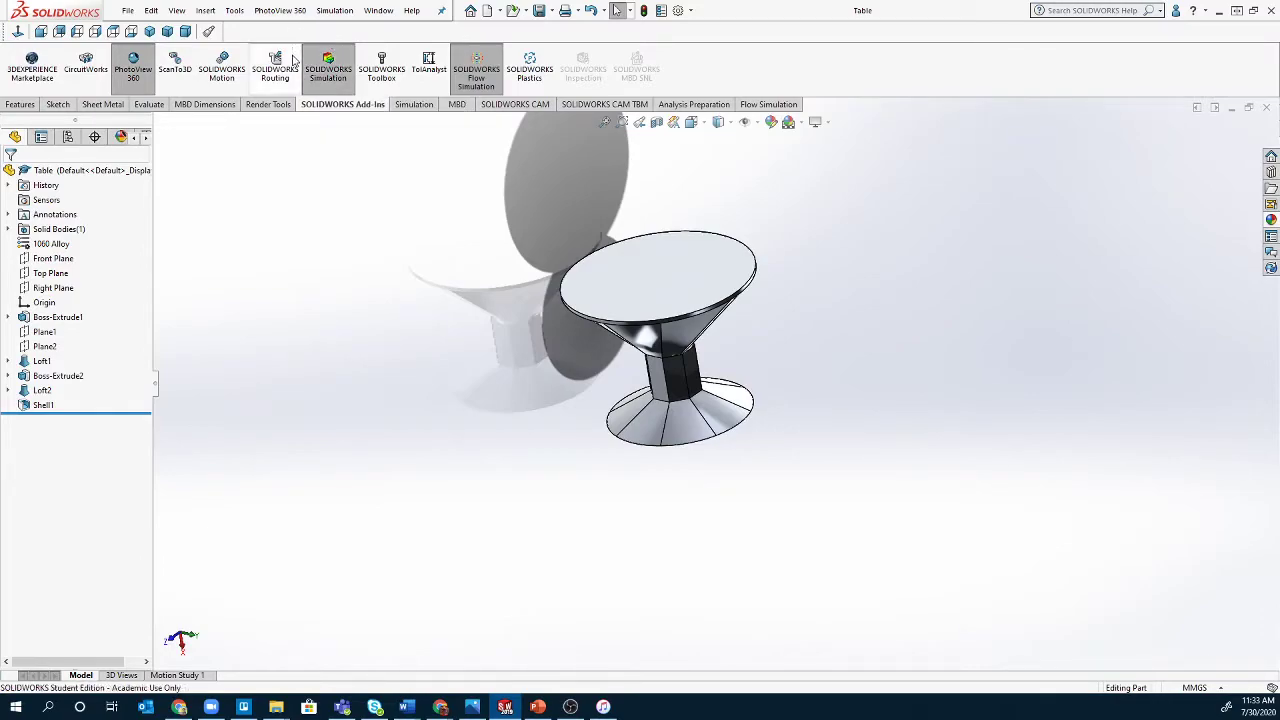
click(414, 108)
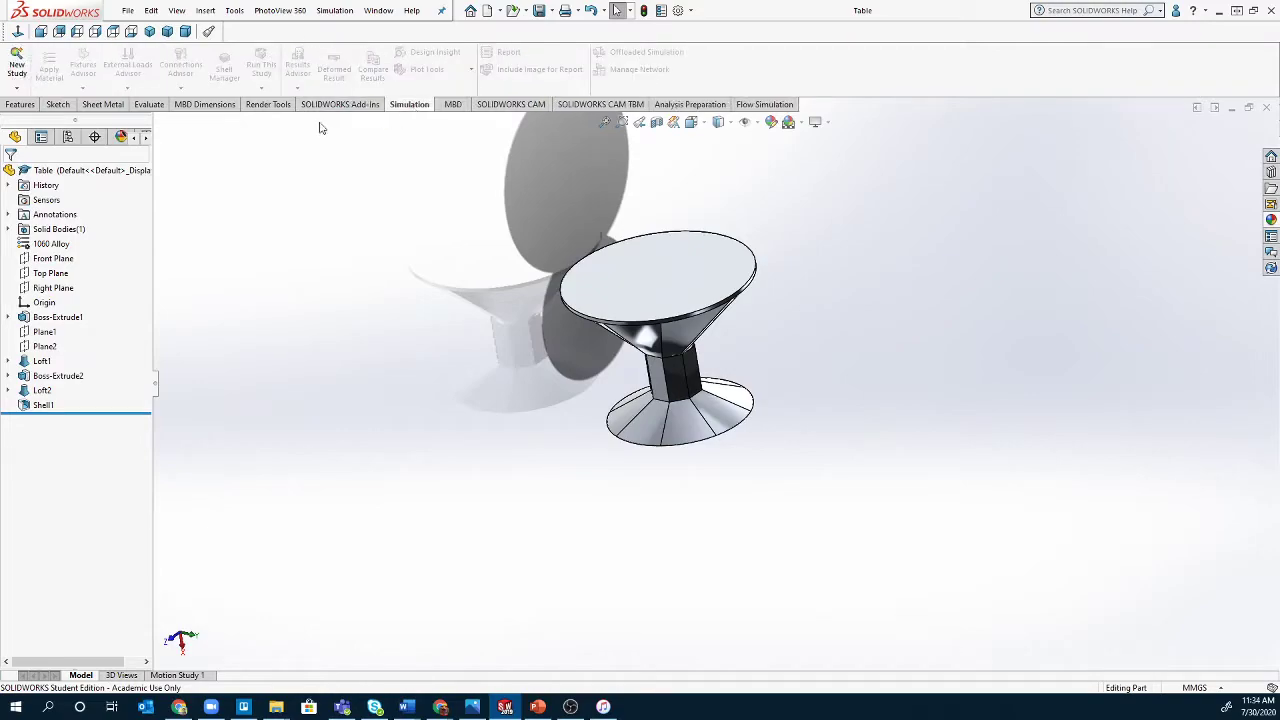
click(18, 70)
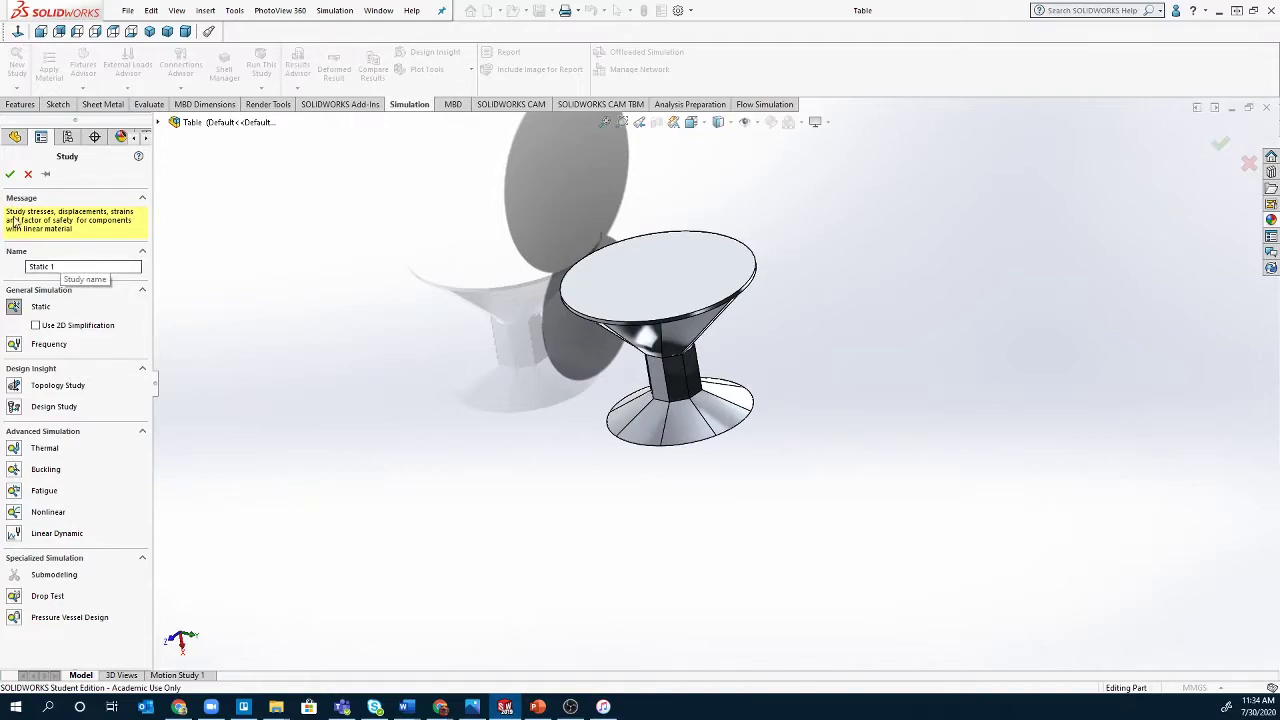
click(10, 175)
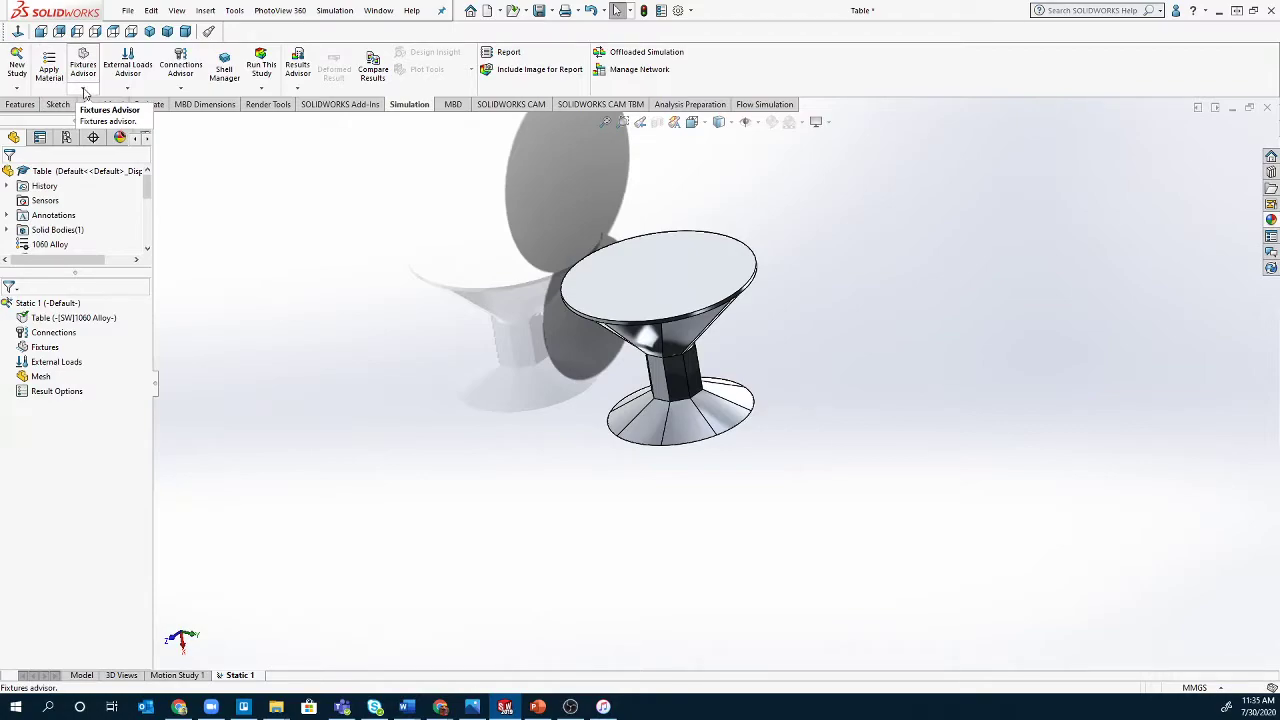
Step: Start a fixture for the study and set its type to Fixed Geometry
click(84, 91)
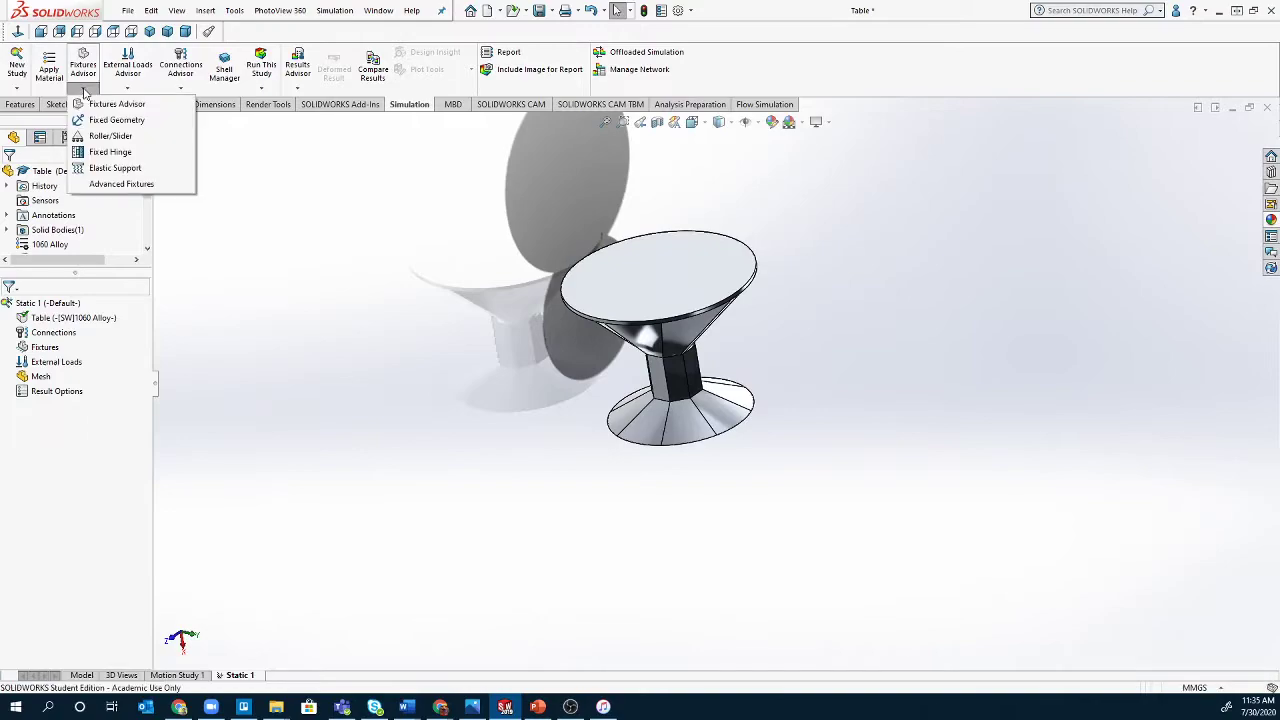
click(121, 134)
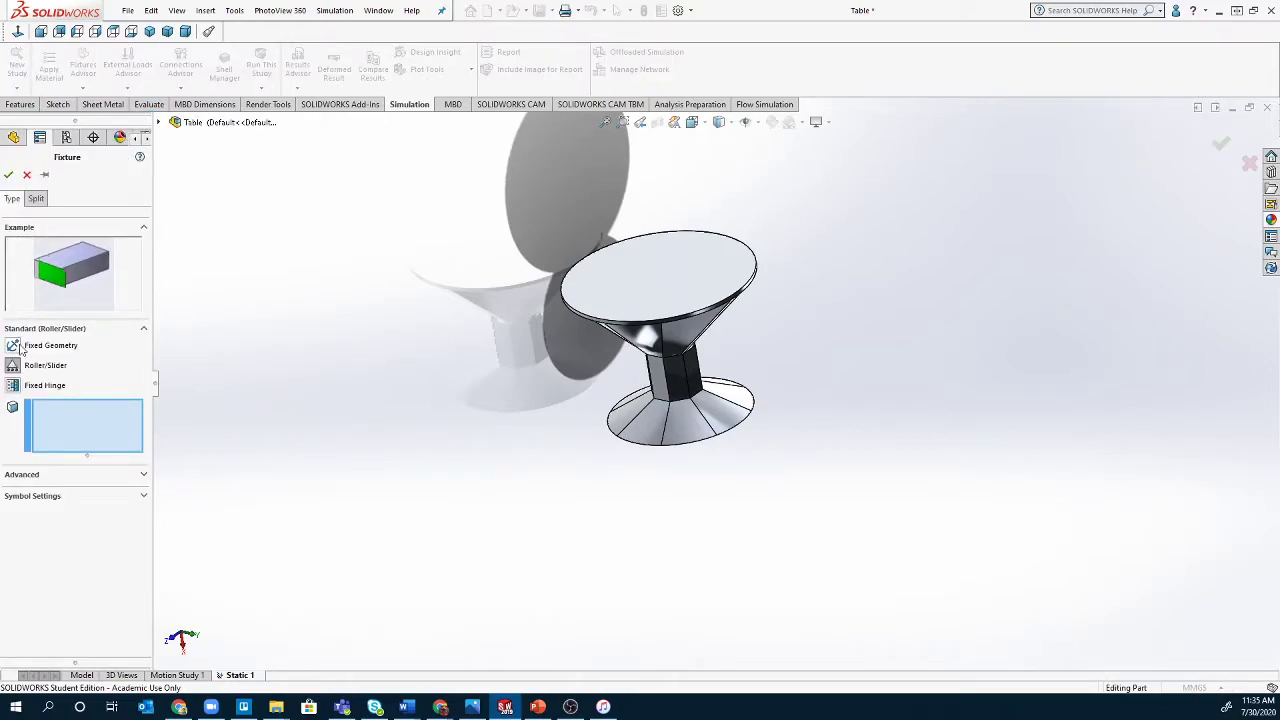
middle_drag(511, 462, 417, 331)
scroll(697, 392, down, 5)
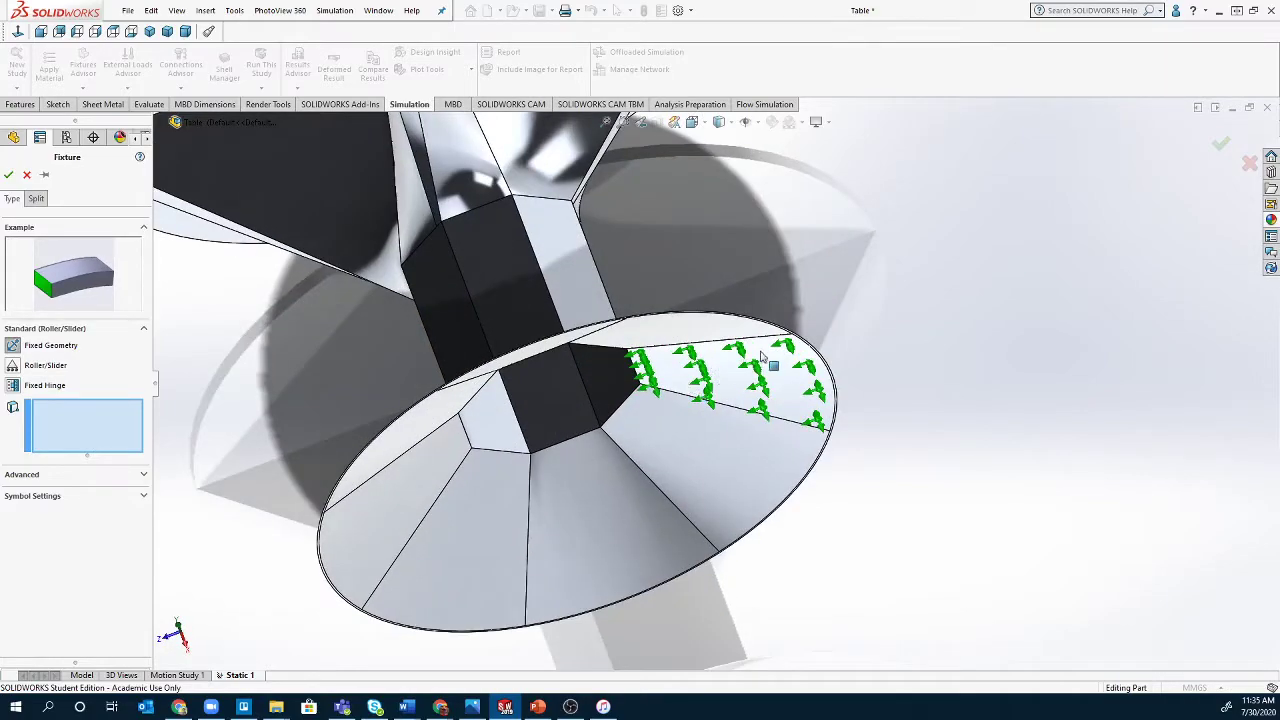
scroll(780, 410, down, 10)
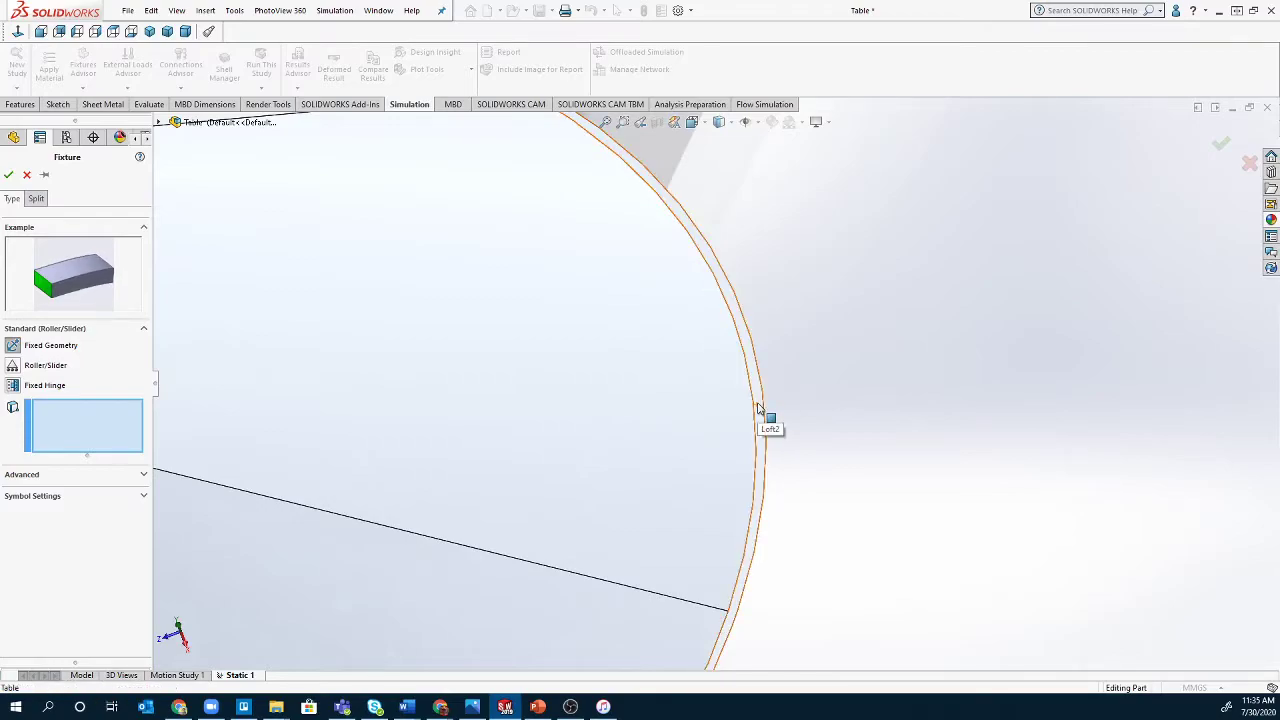
click(760, 409)
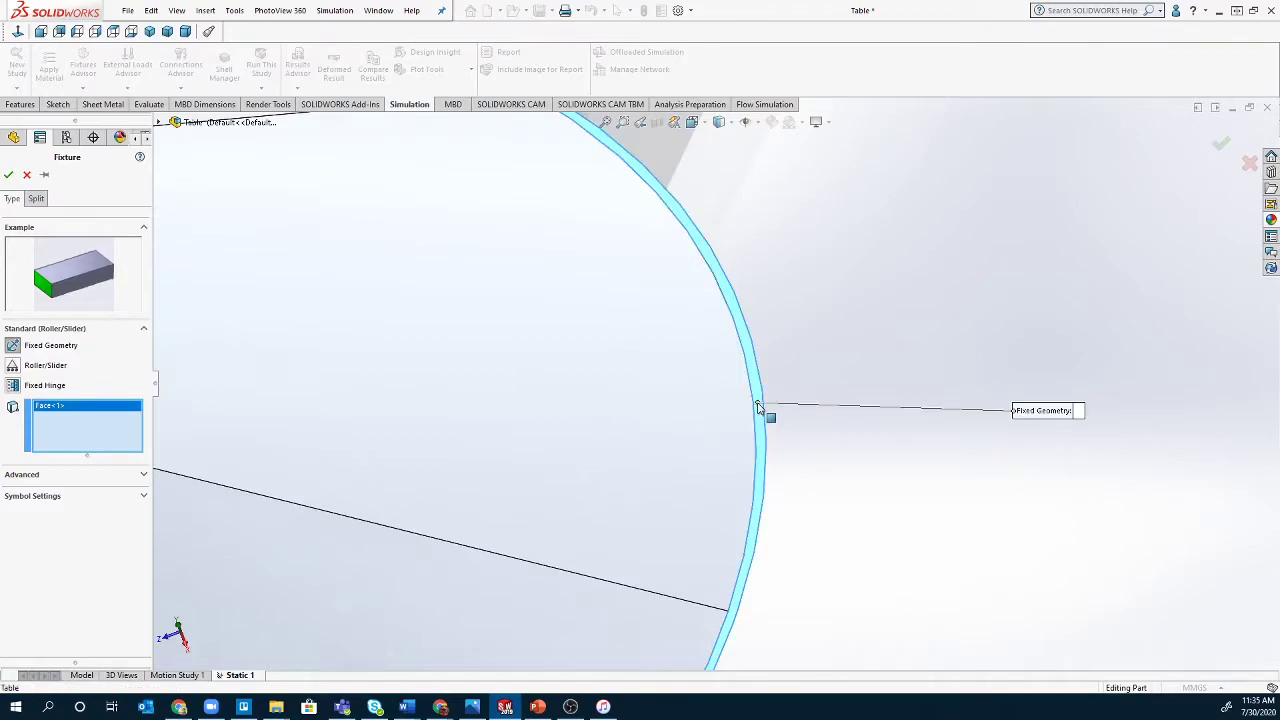
click(767, 472)
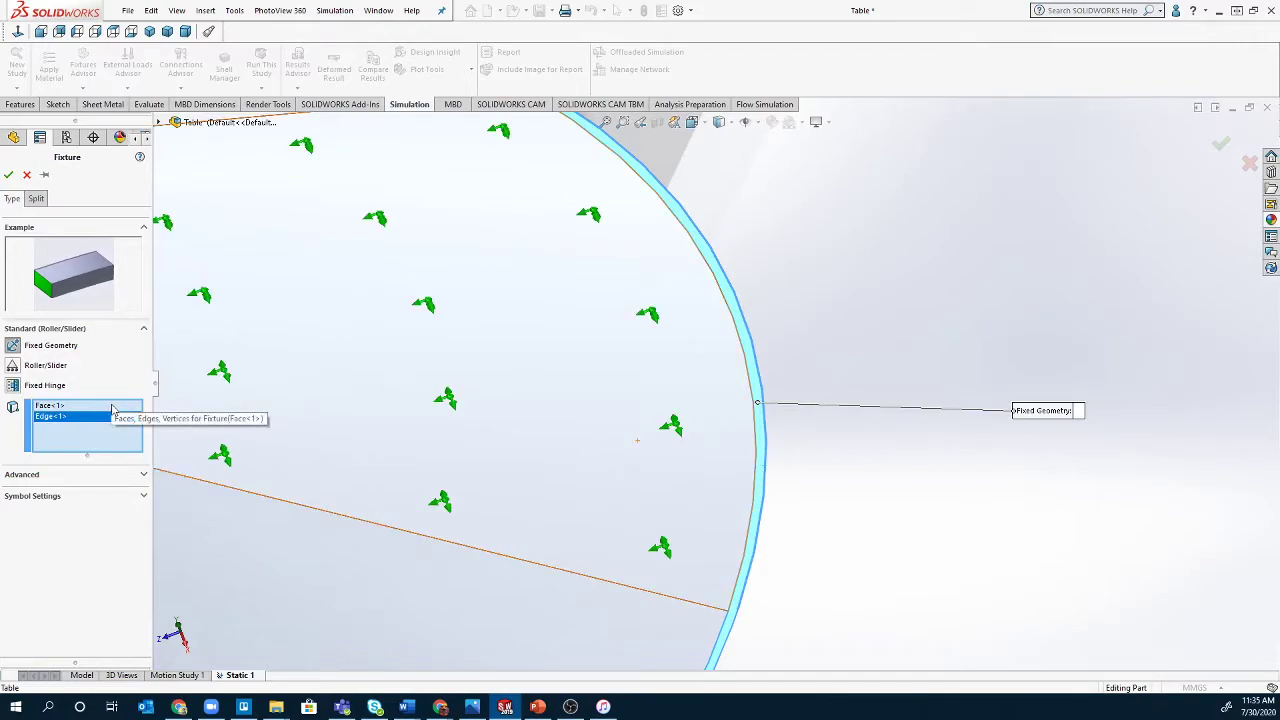
click(50, 405)
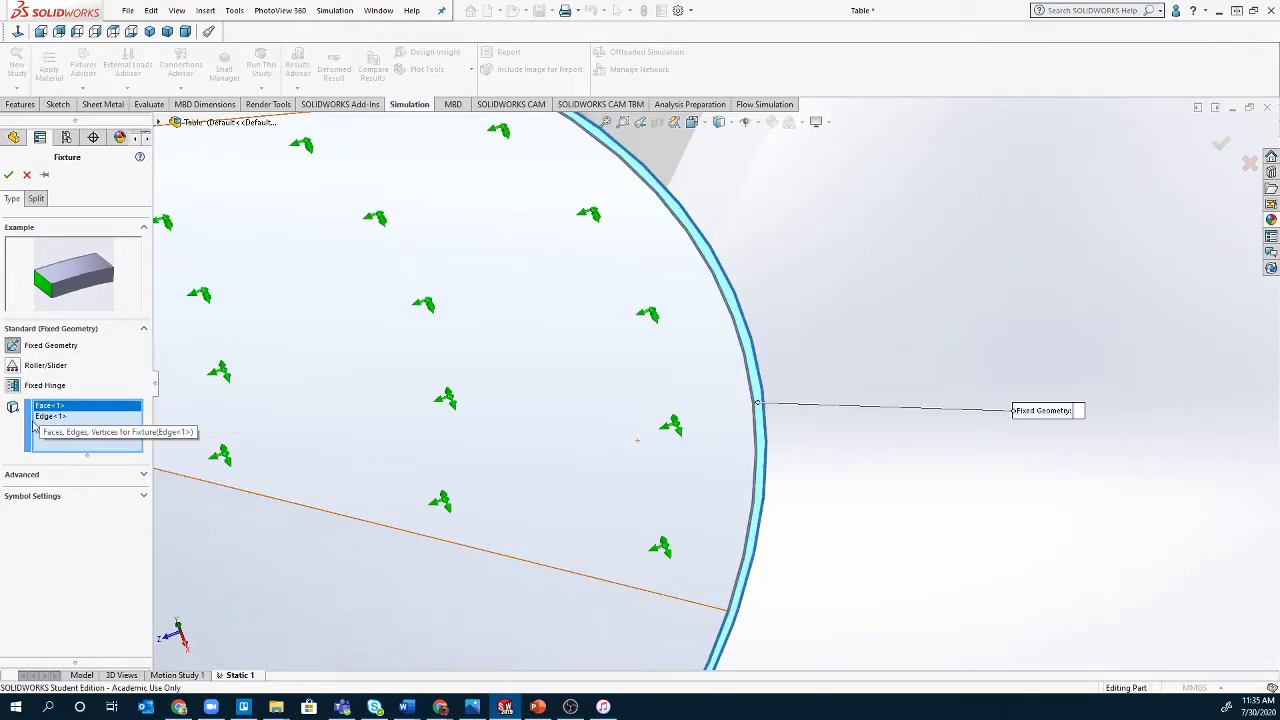
key(Delete)
click(52, 406)
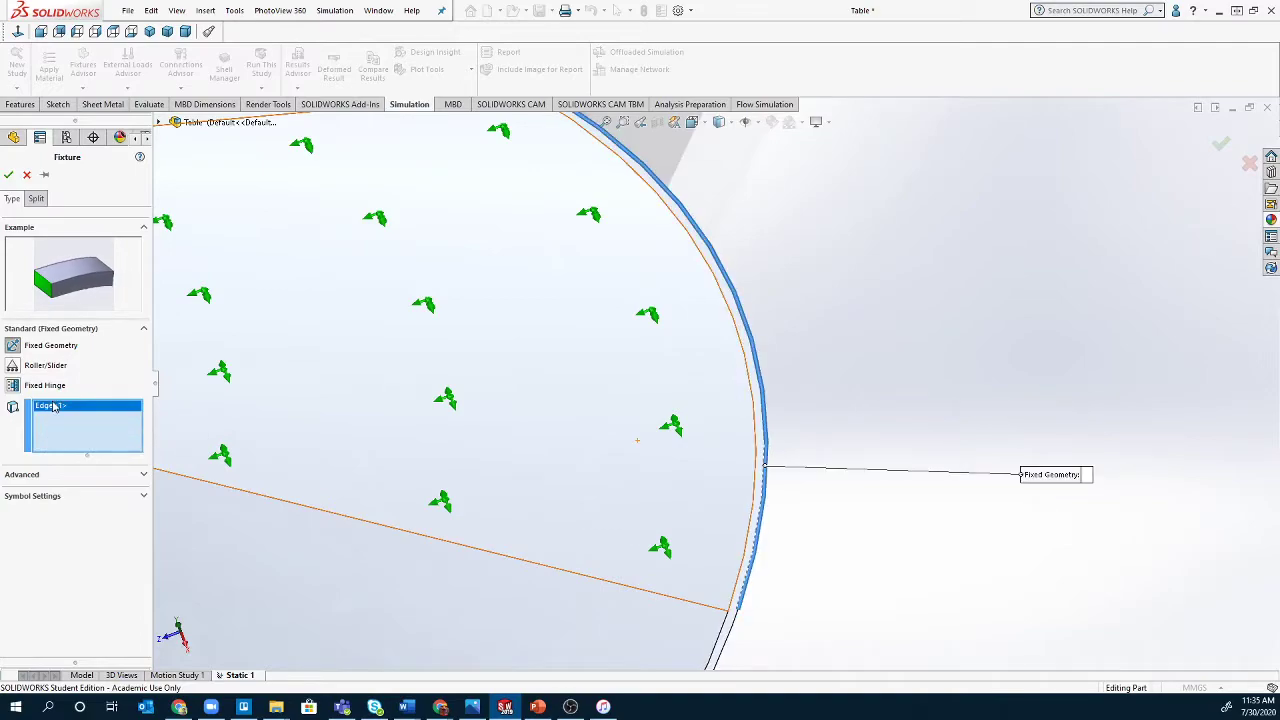
key(Delete)
Step: Add three adjacent inner edge segments of the base's bottom rim to the Fixed Geometry fixture
click(759, 477)
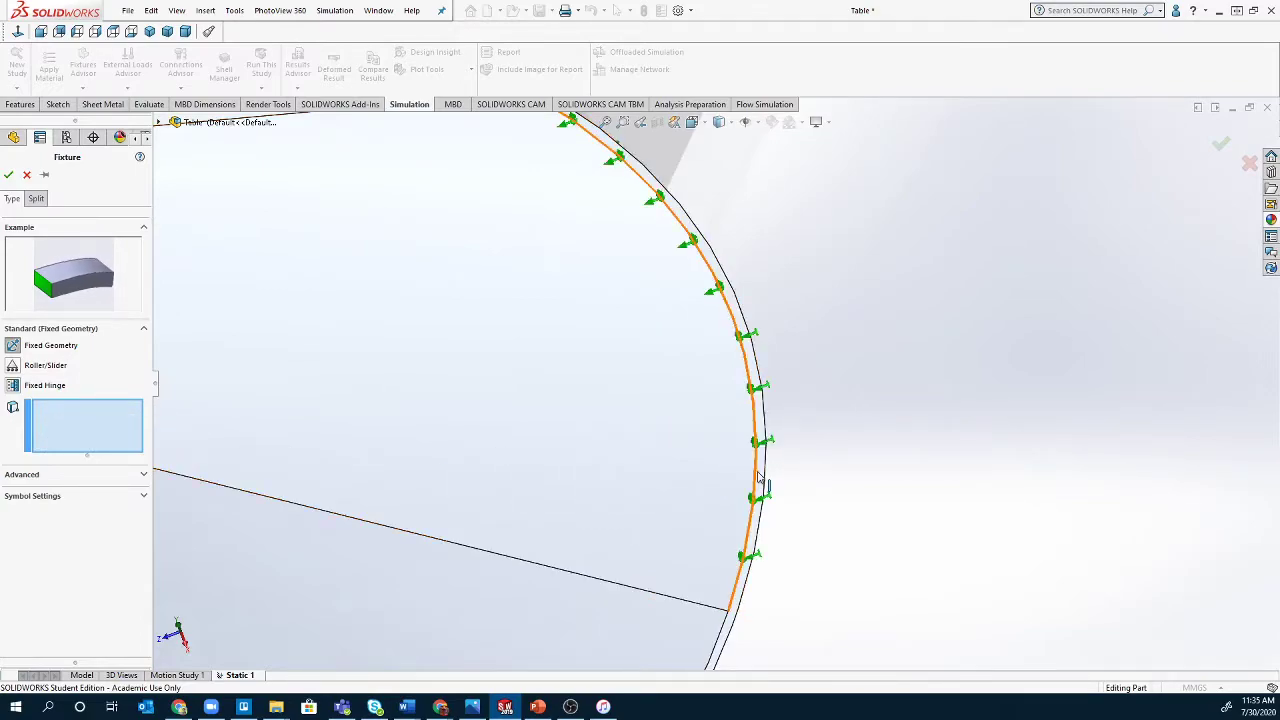
middle_drag(771, 491, 777, 131)
scroll(779, 335, up, 8)
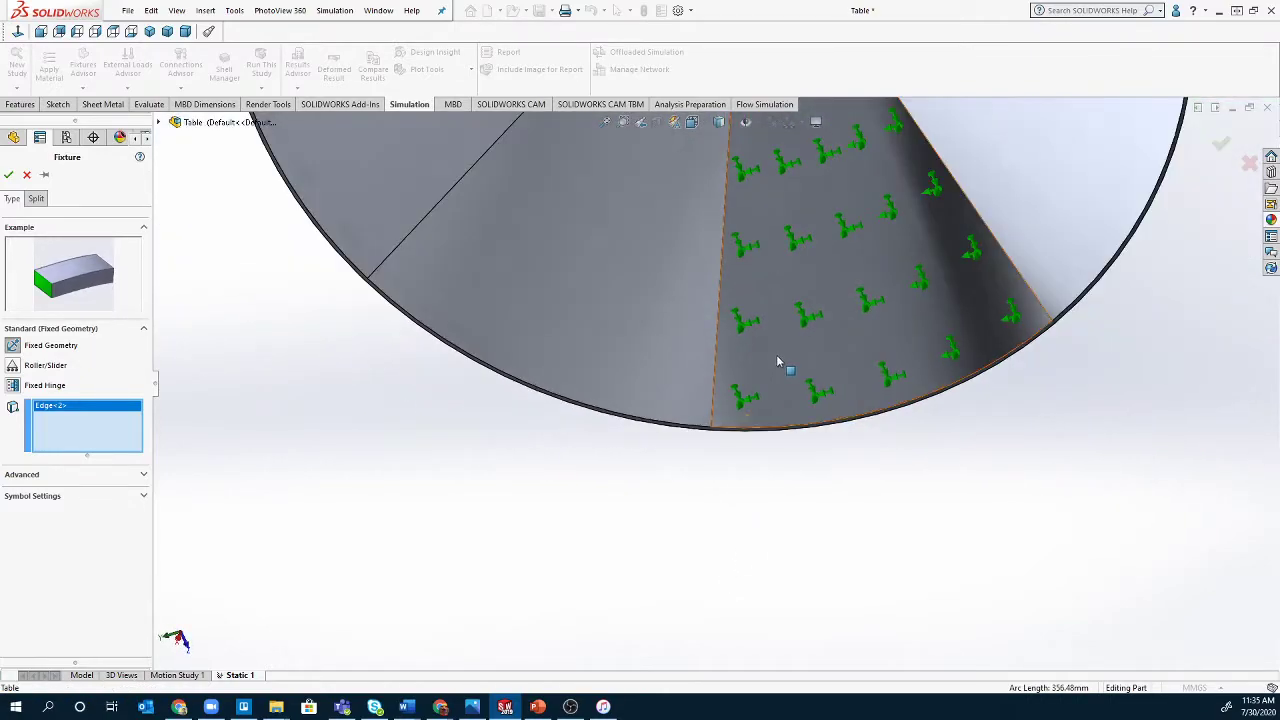
scroll(792, 197, up, 3)
scroll(778, 250, down, 10)
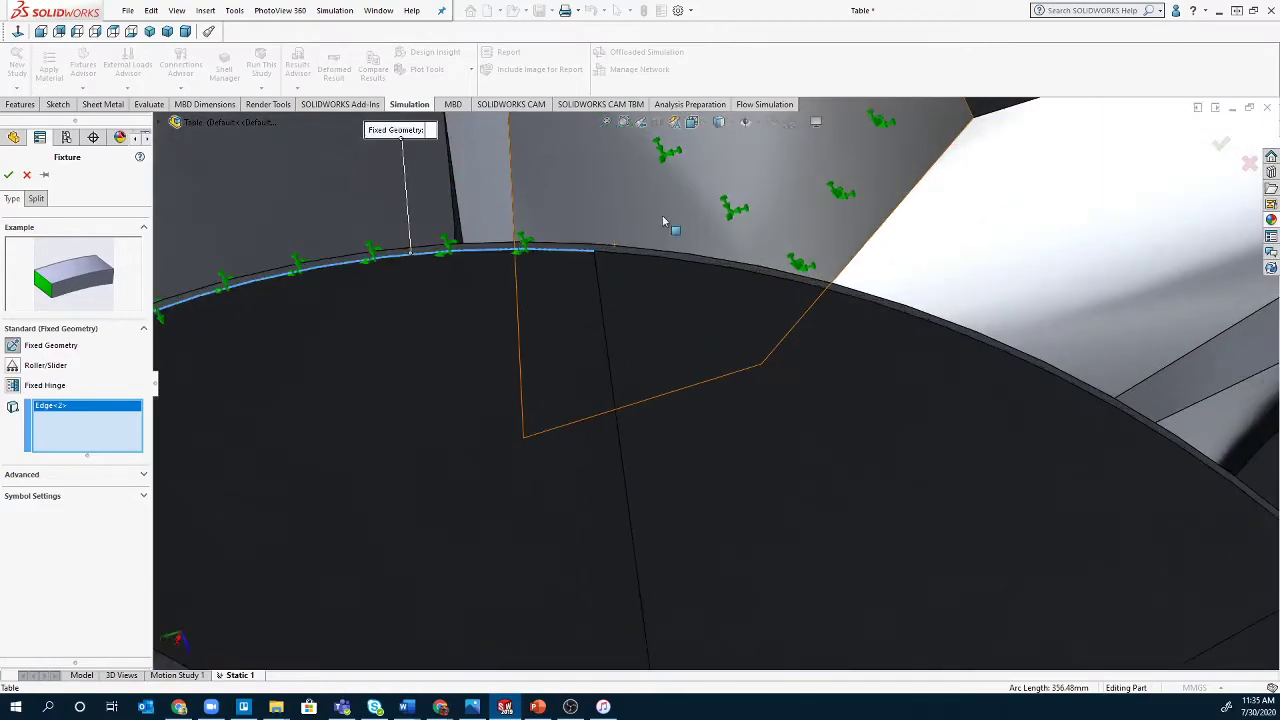
click(688, 265)
scroll(928, 471, up, 4)
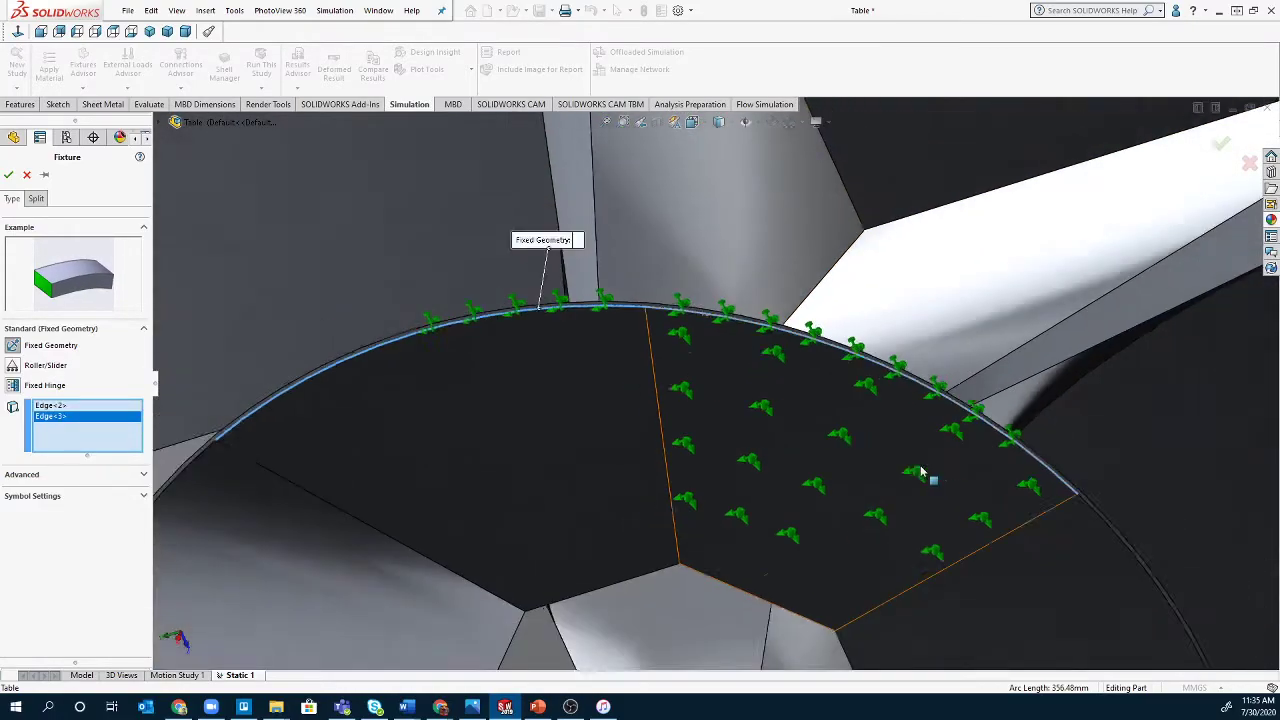
click(1018, 530)
click(1020, 530)
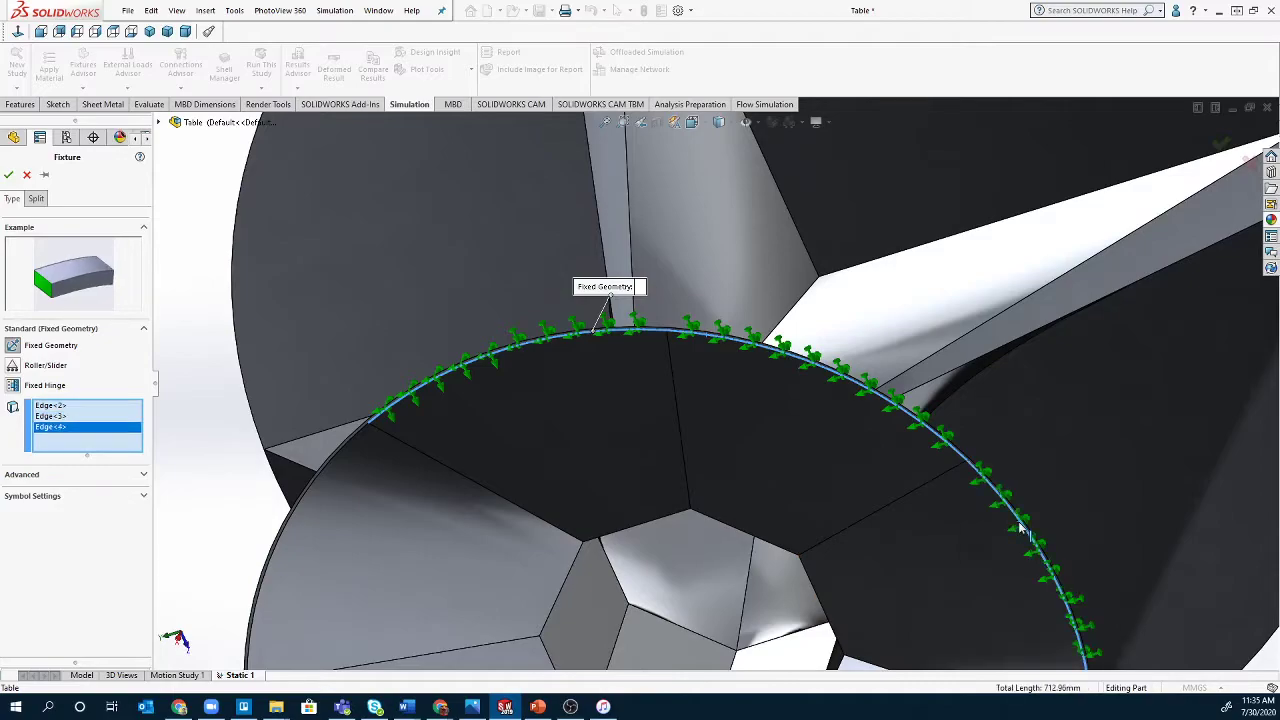
Step: Add the remaining five inner rim edge segments around the base to the fixture and apply it
scroll(1018, 535, up, 5)
scroll(818, 557, down, 2)
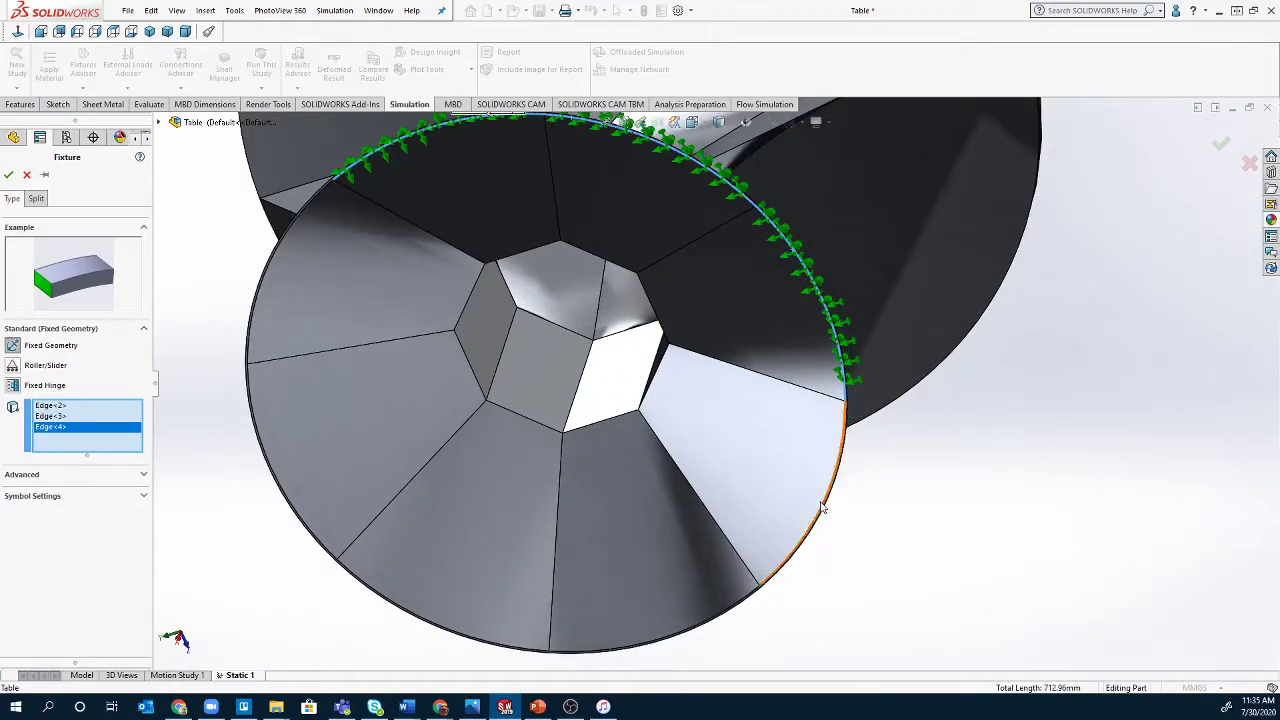
click(828, 512)
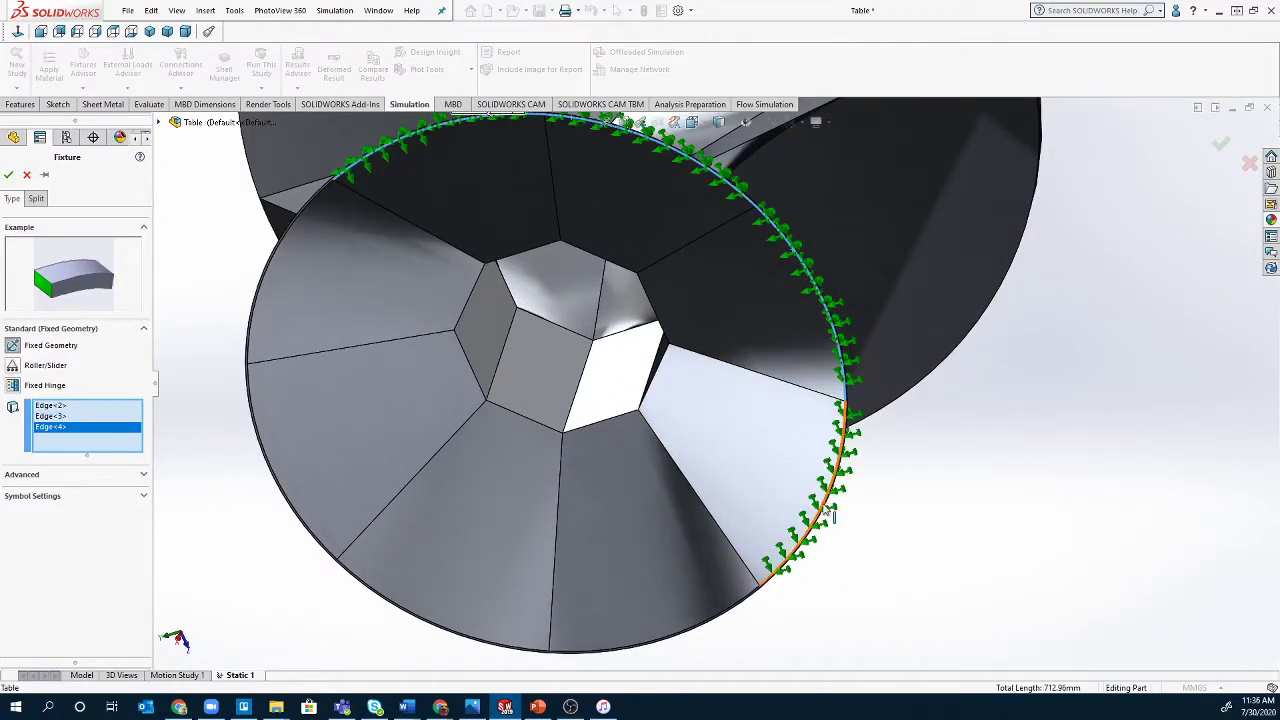
click(737, 605)
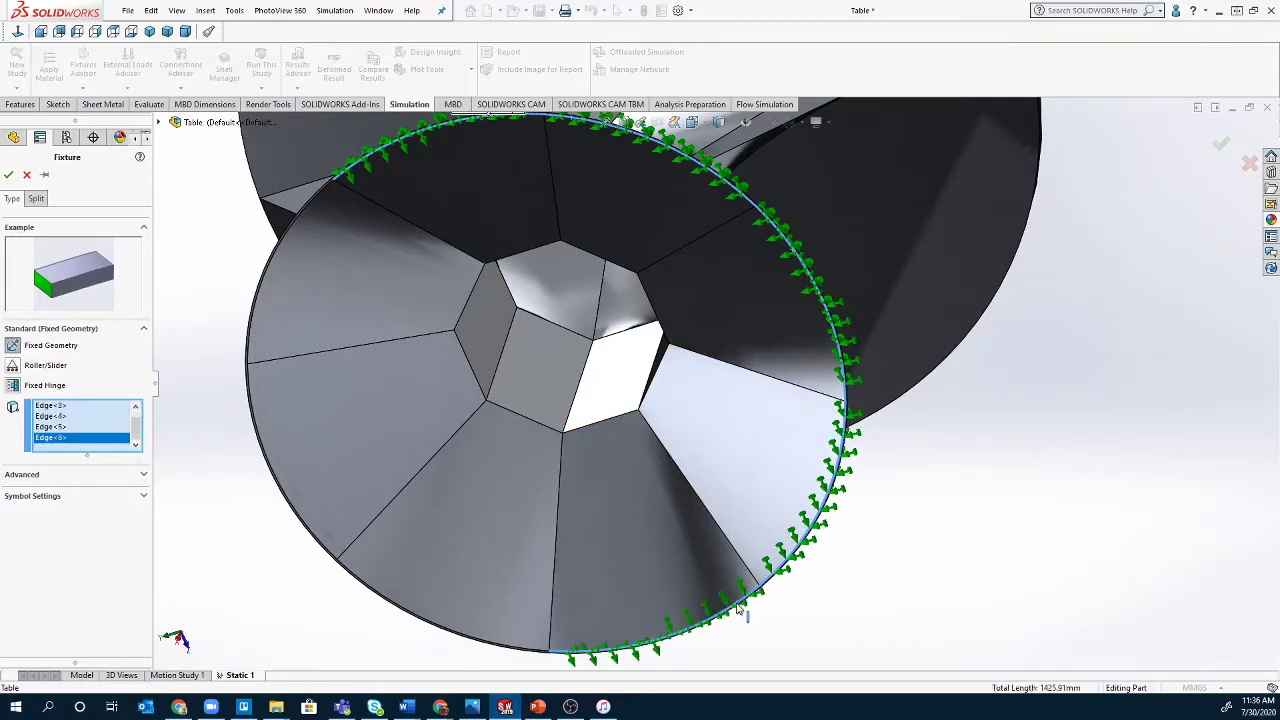
click(515, 650)
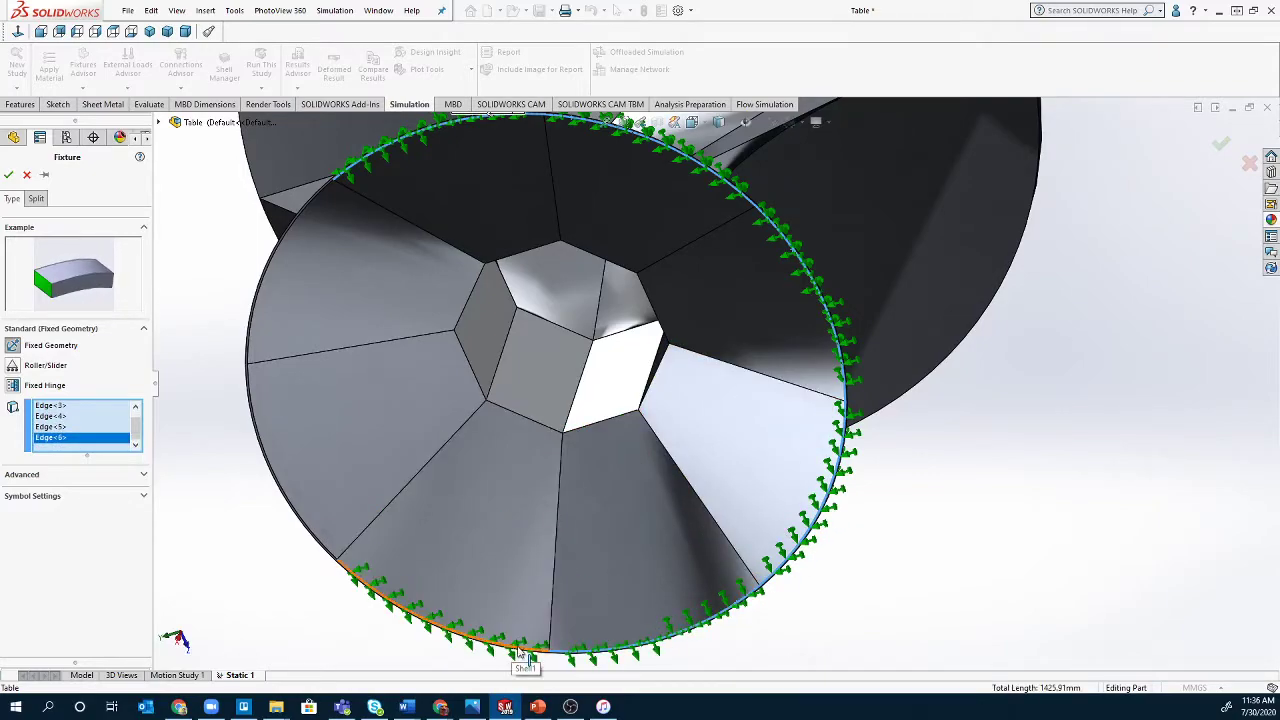
click(318, 543)
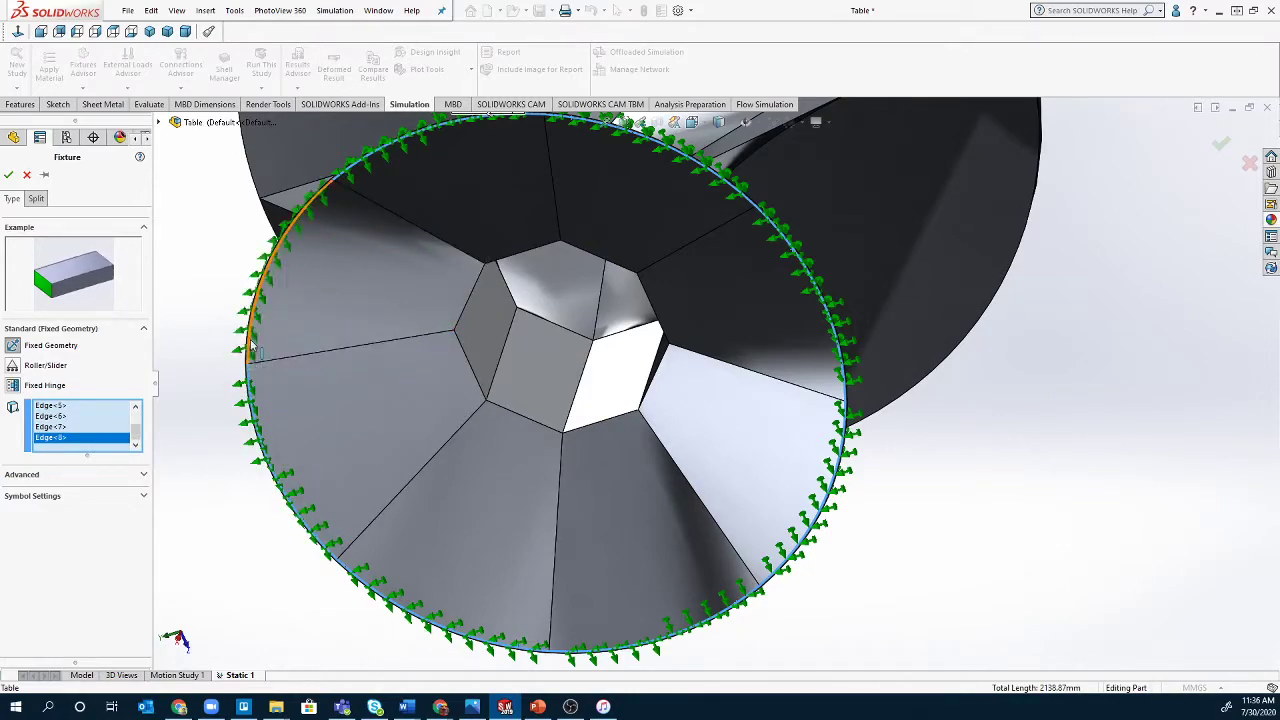
click(250, 345)
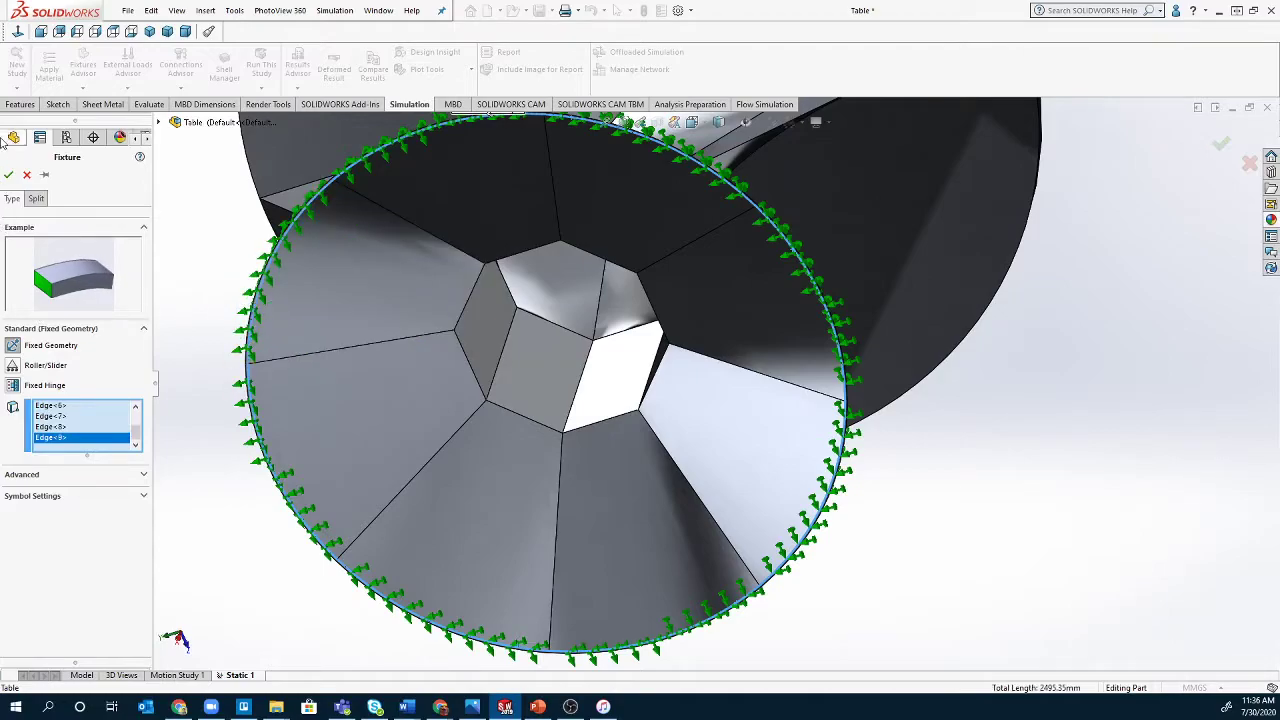
click(8, 175)
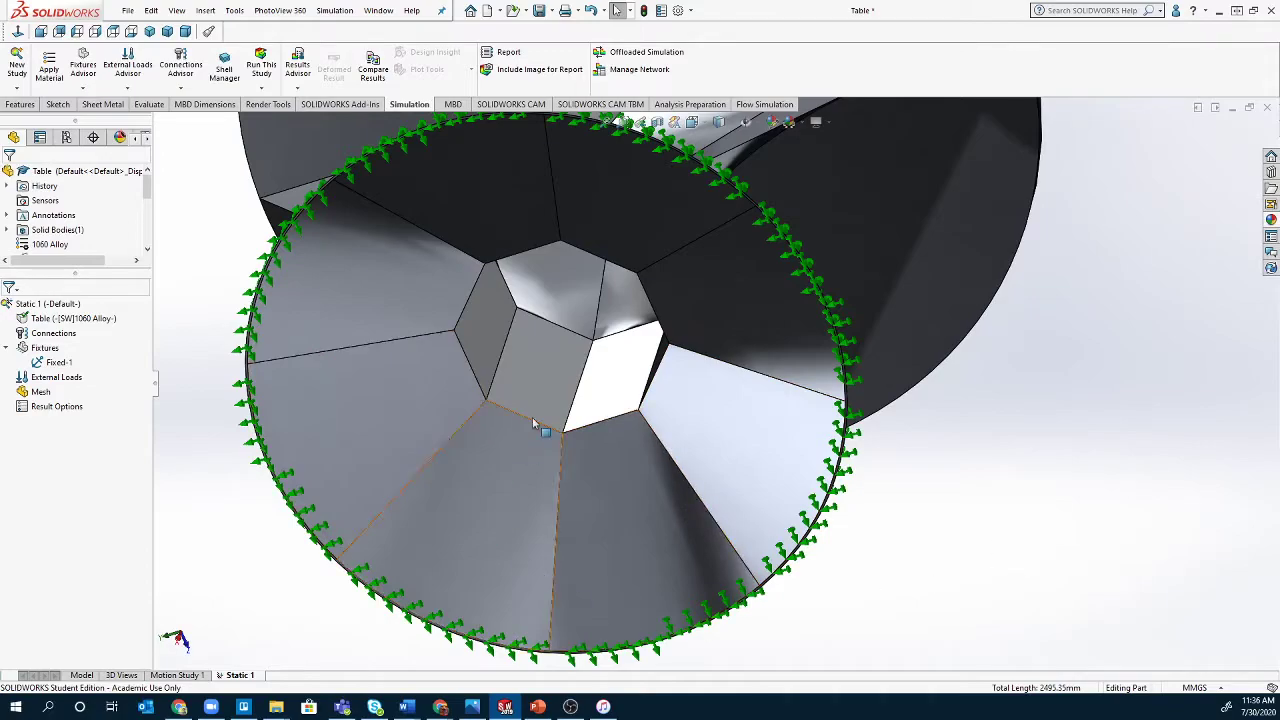
scroll(320, 380, down, 7)
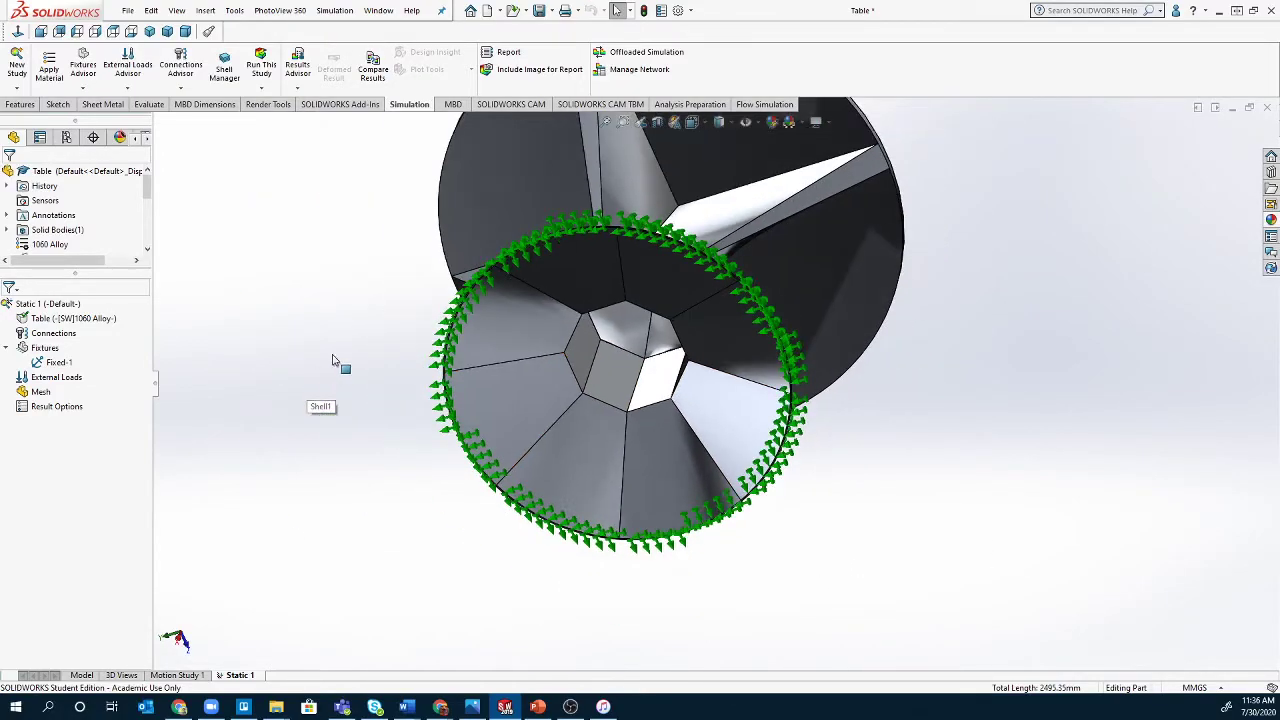
middle_drag(650, 311, 522, 618)
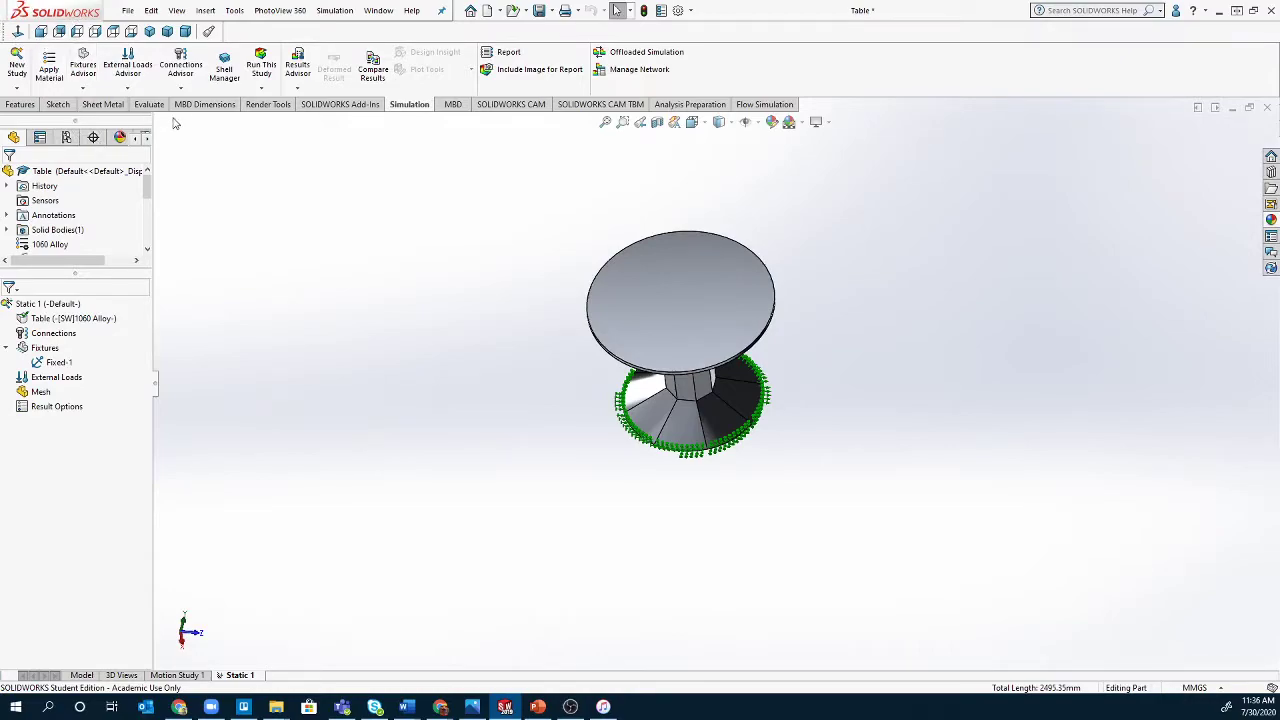
Step: Apply a 200 lbf force normal to the tabletop's upper face, using English (IPS) units
click(128, 88)
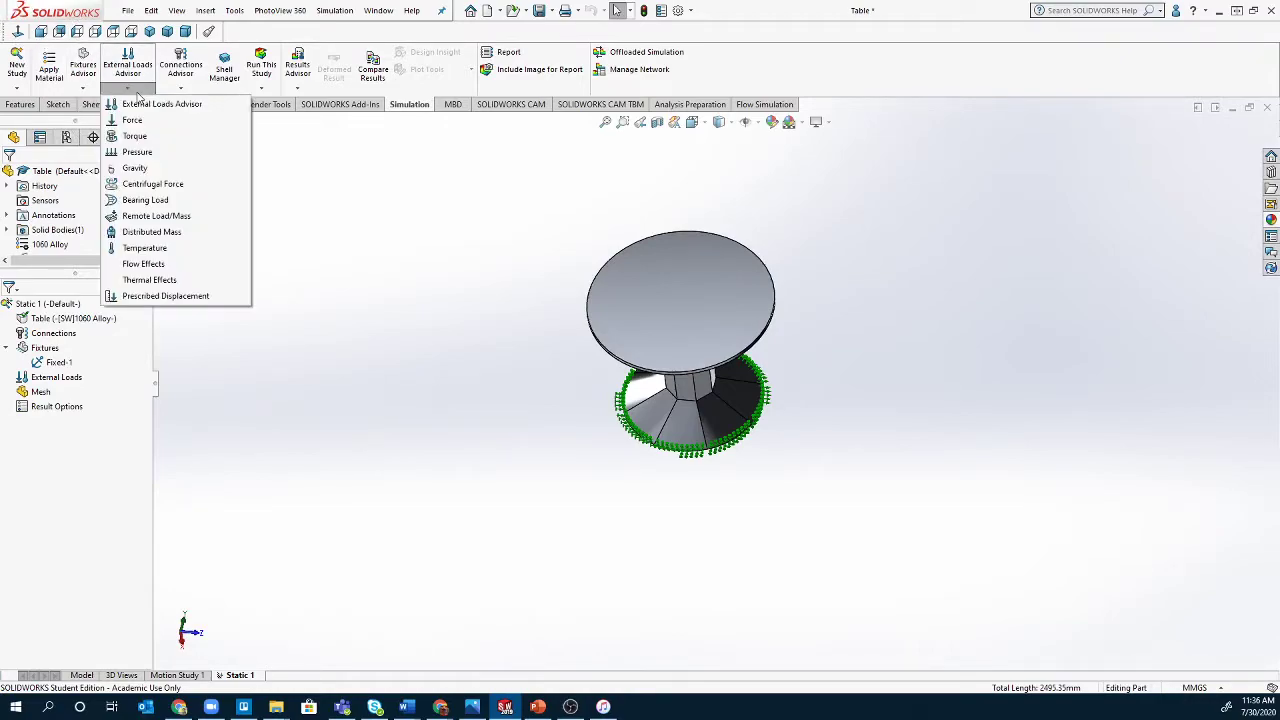
click(166, 121)
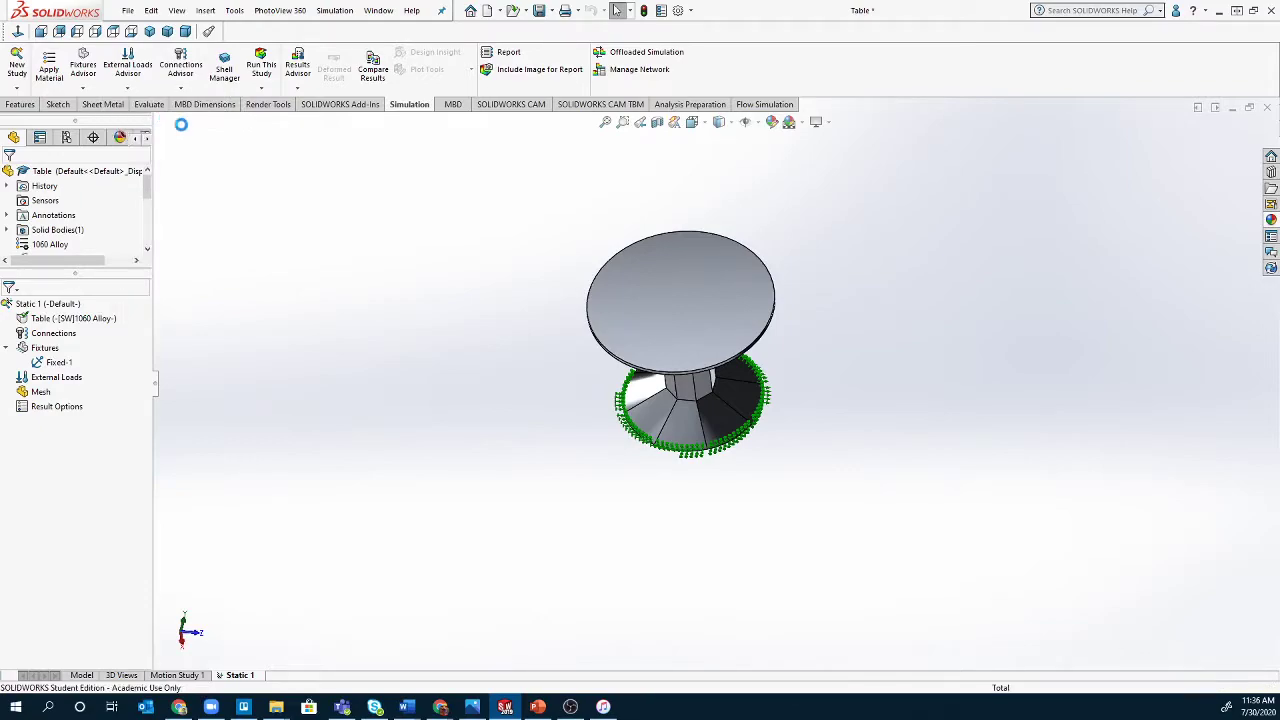
click(687, 311)
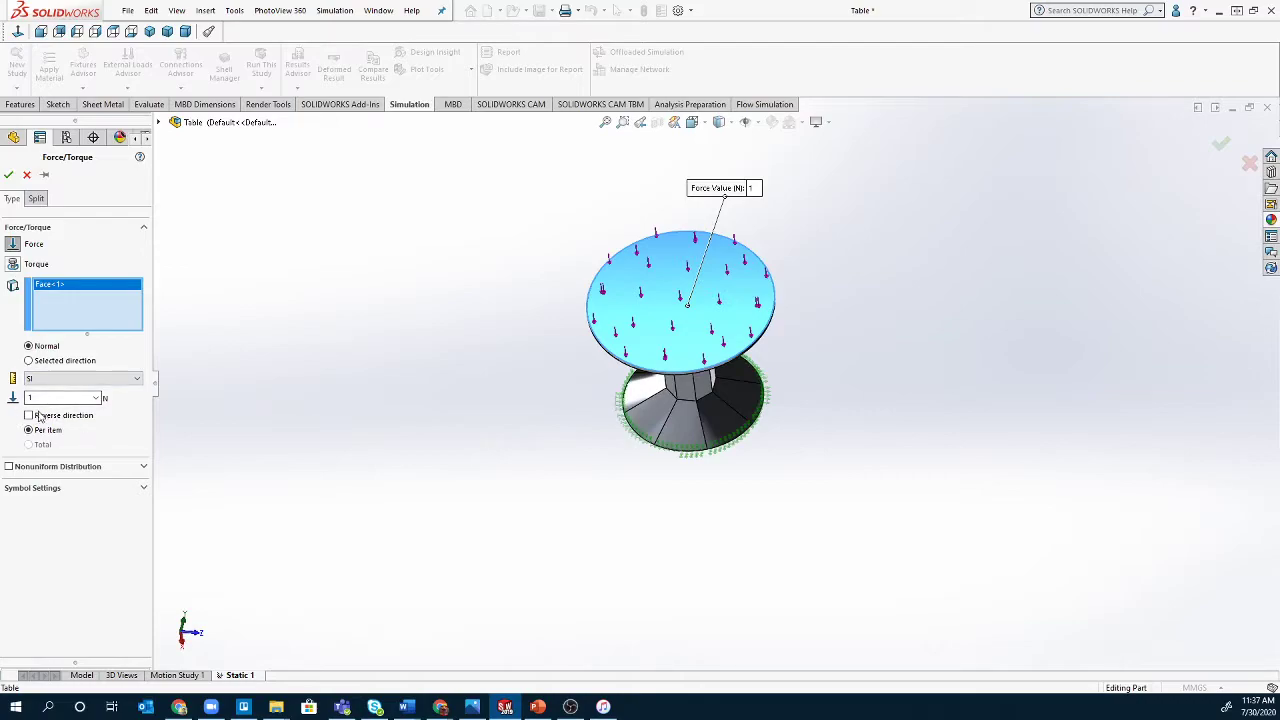
click(100, 382)
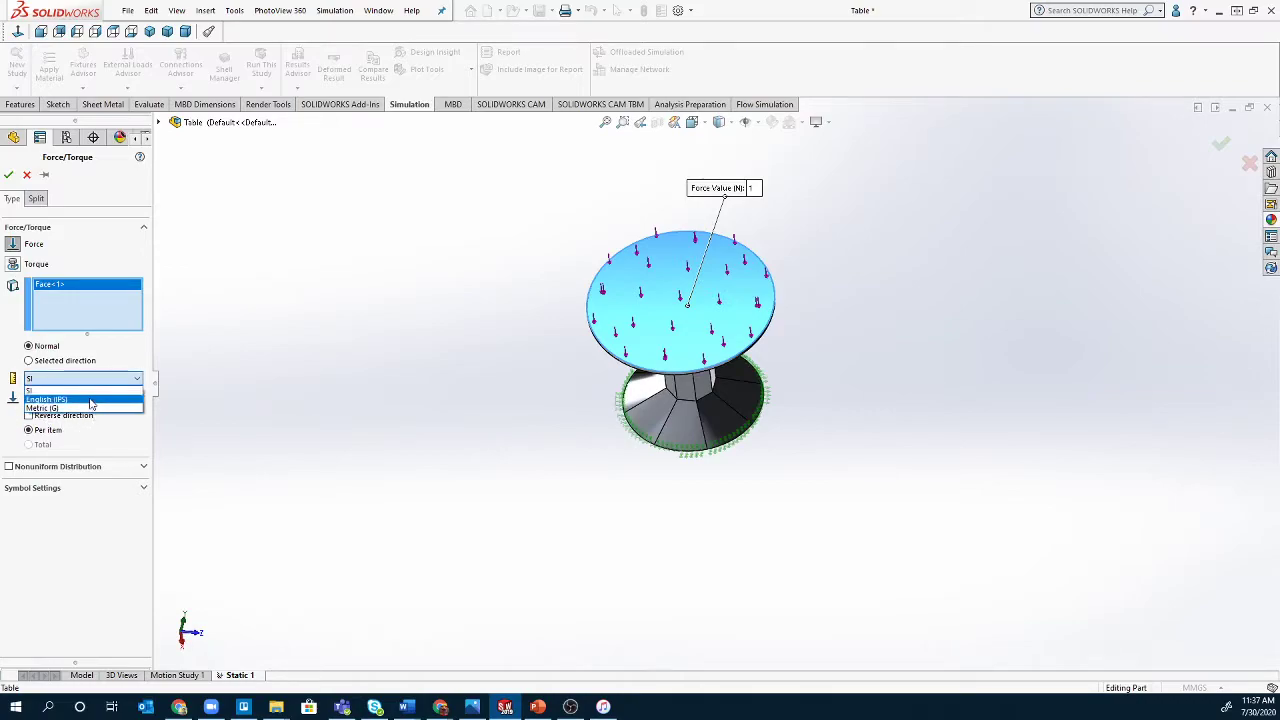
click(90, 400)
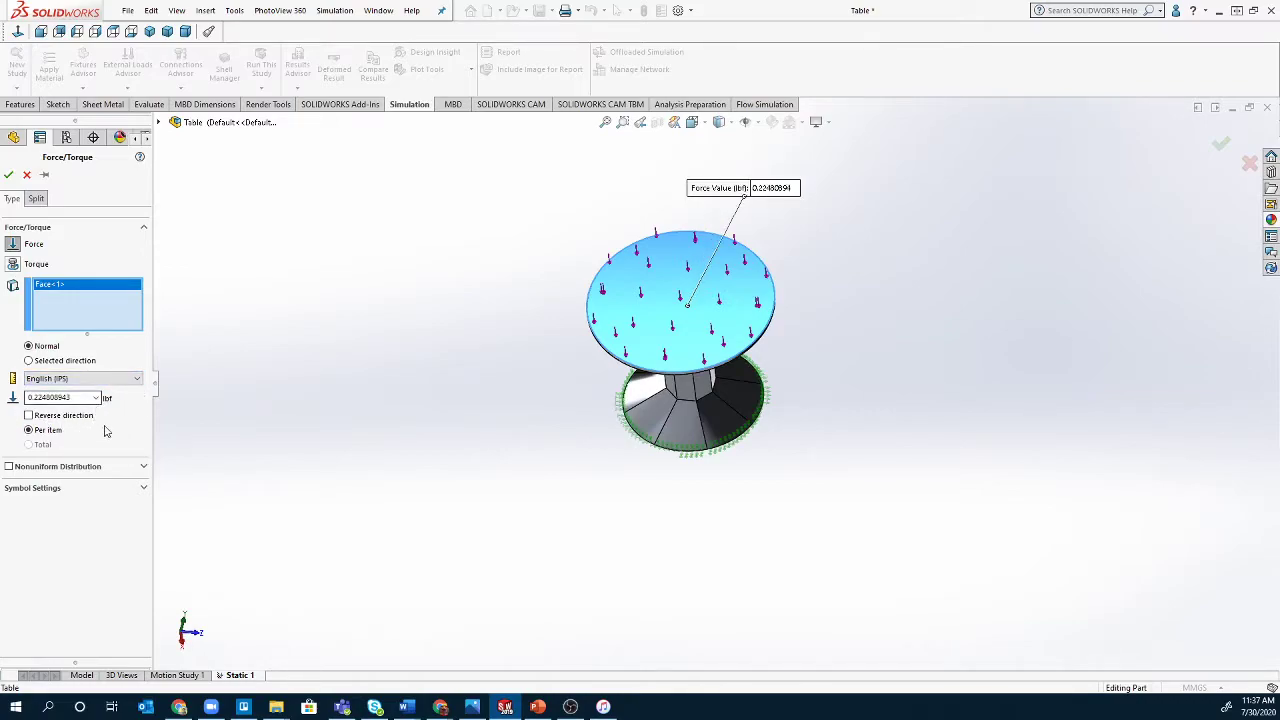
double_click(76, 398)
text(200)
key(Tab)
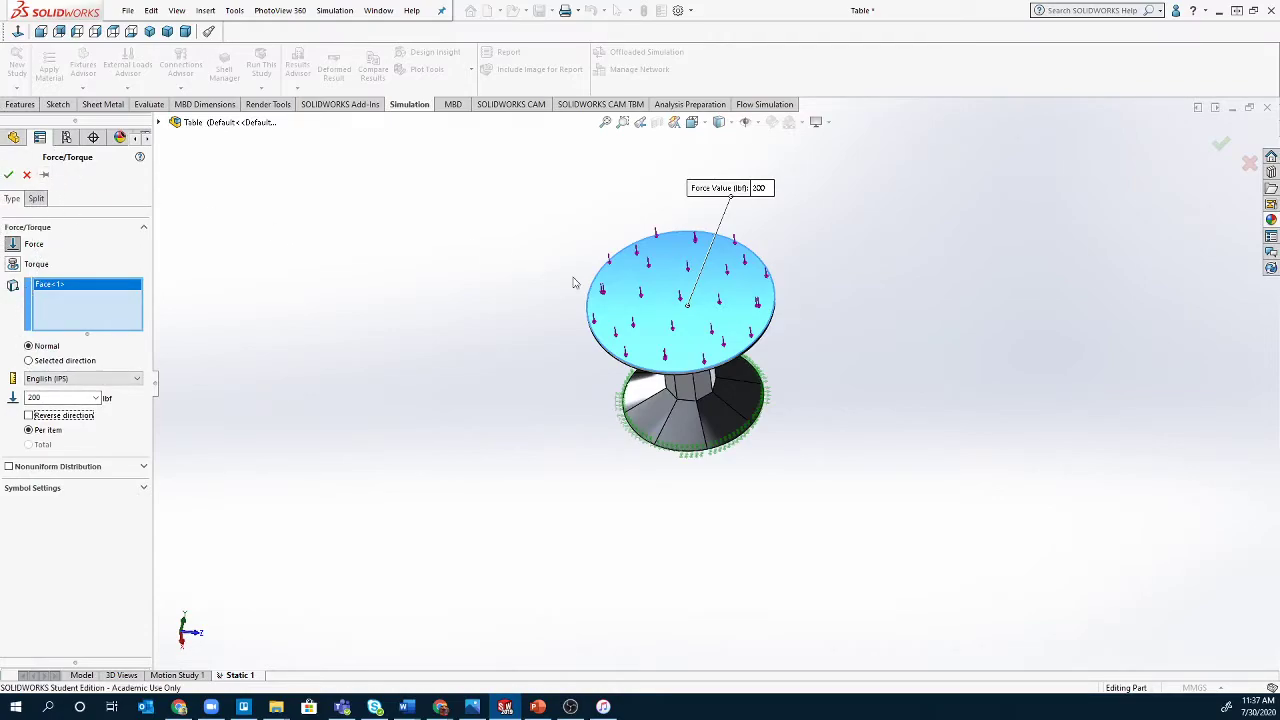
click(9, 175)
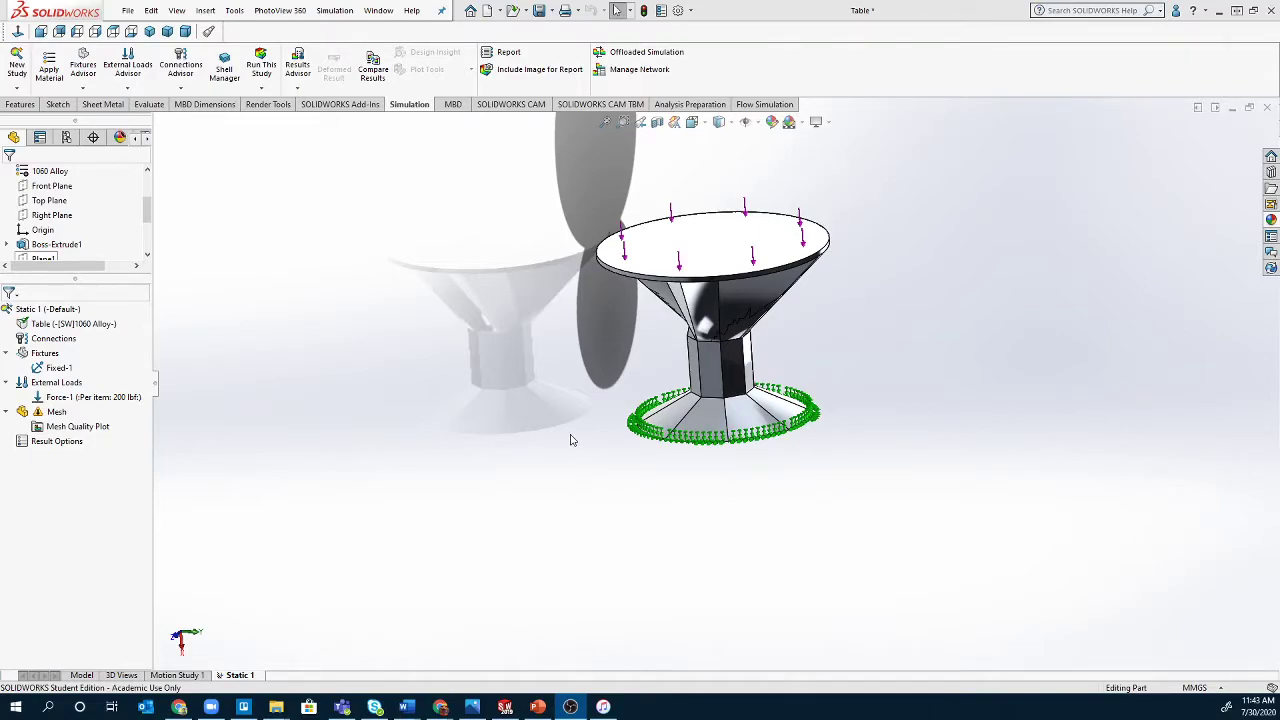
Step: Create a blended curvature-based mesh for the study, keeping the default density and element sizes
right_click(50, 413)
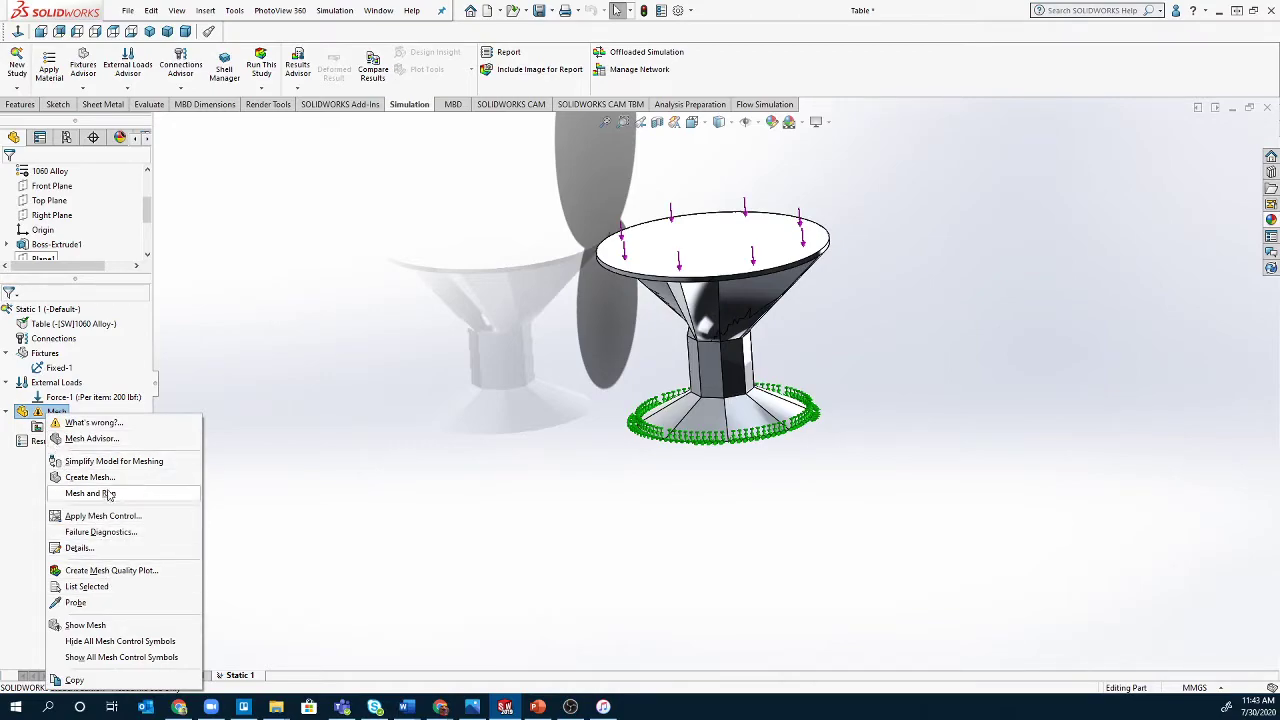
click(90, 477)
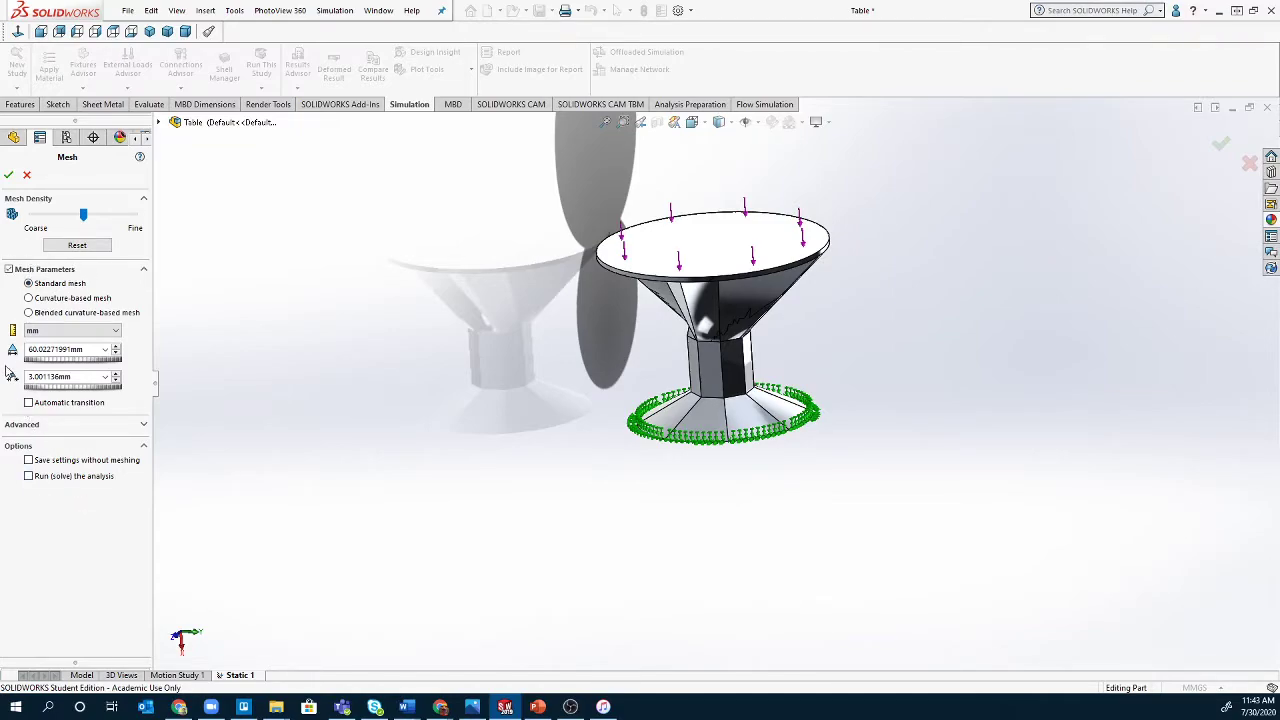
click(70, 313)
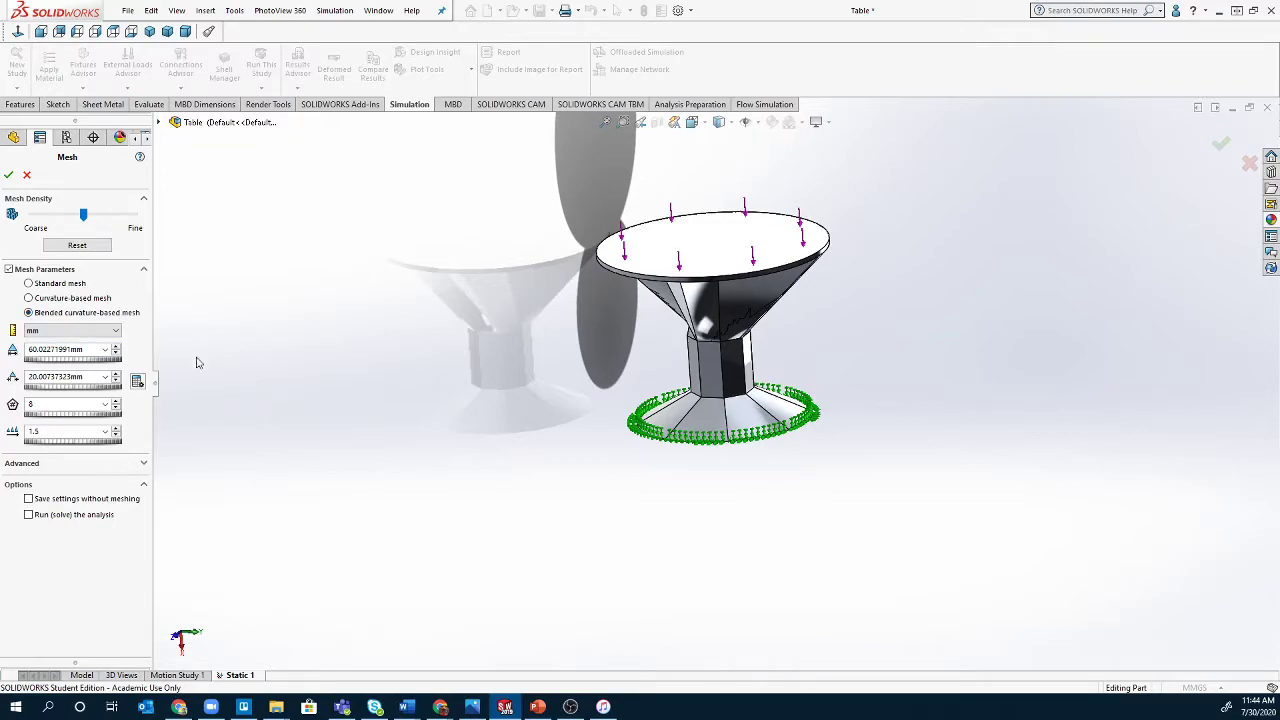
click(9, 177)
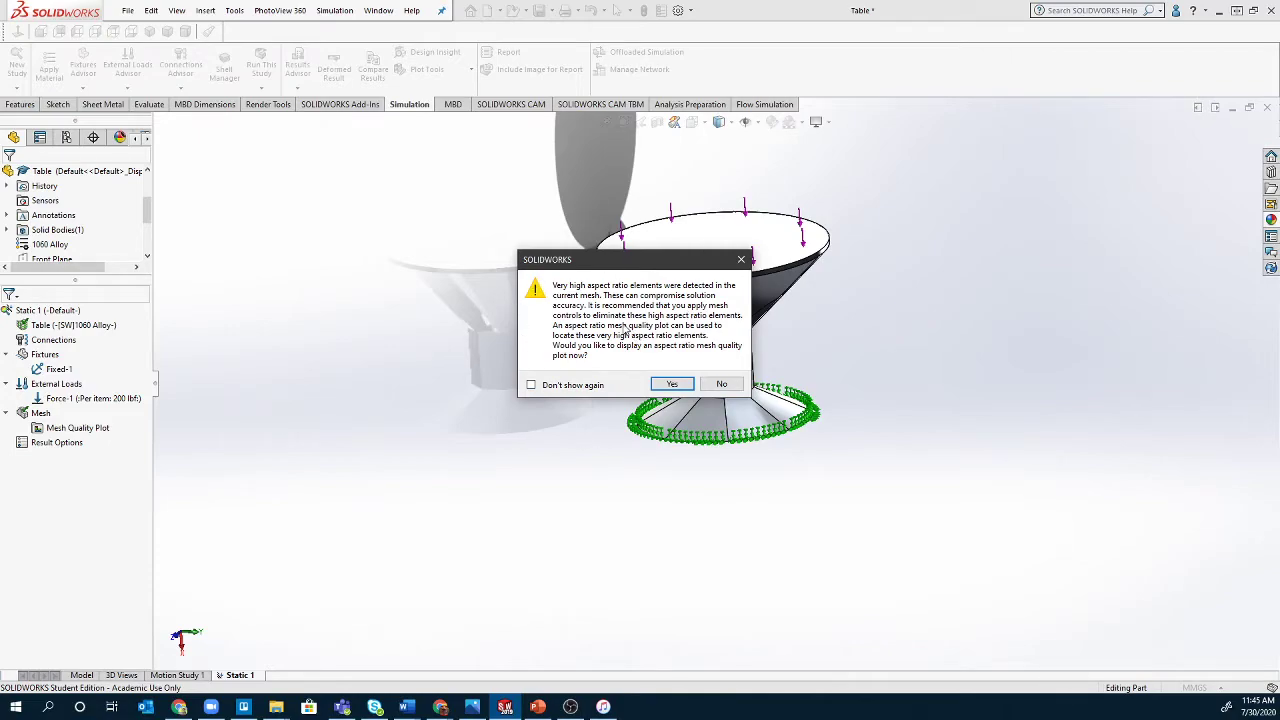
Step: Display the aspect ratio mesh quality plot and examine the meshed table from several angles
click(667, 386)
click(672, 386)
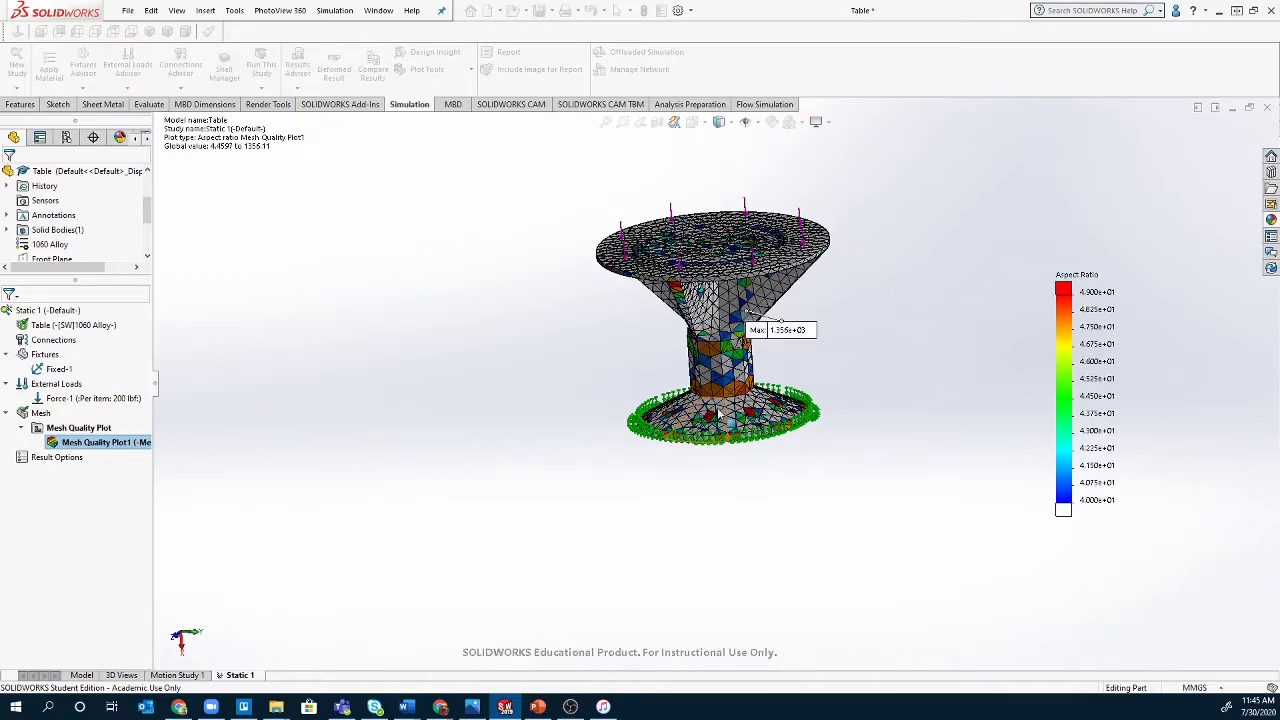
middle_drag(718, 412, 523, 437)
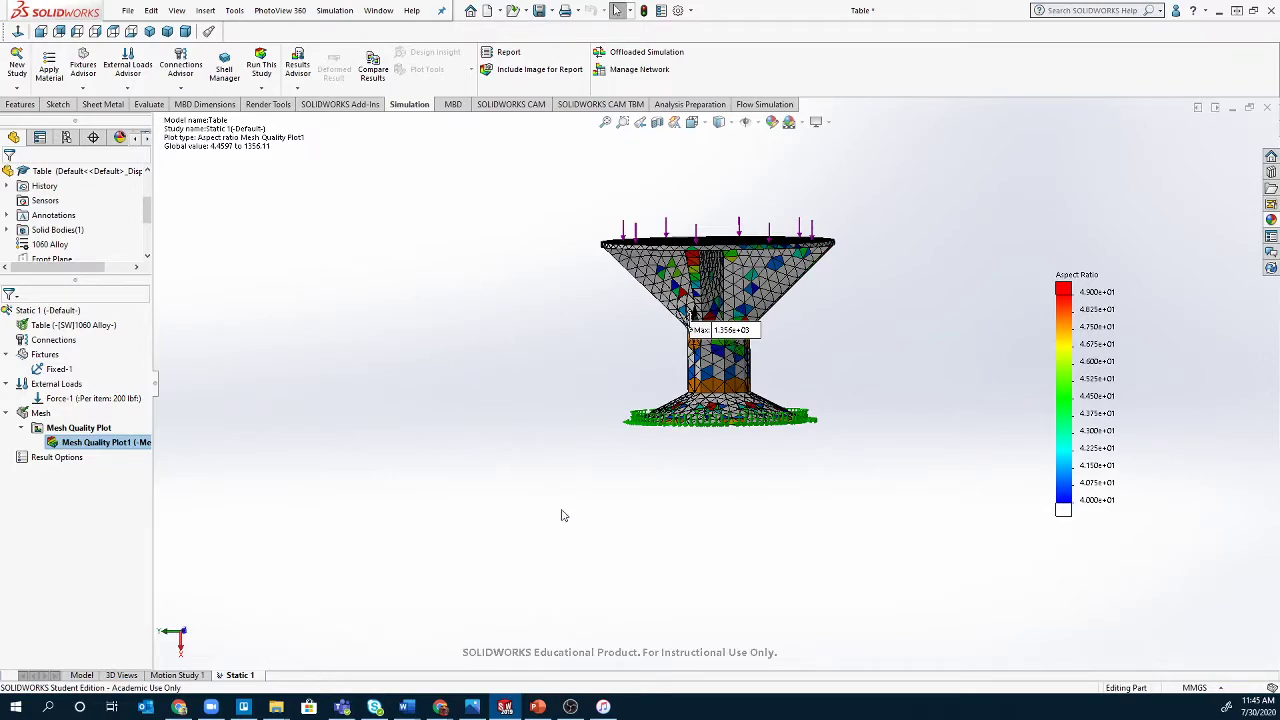
scroll(584, 526, up, 1)
middle_drag(649, 329, 658, 408)
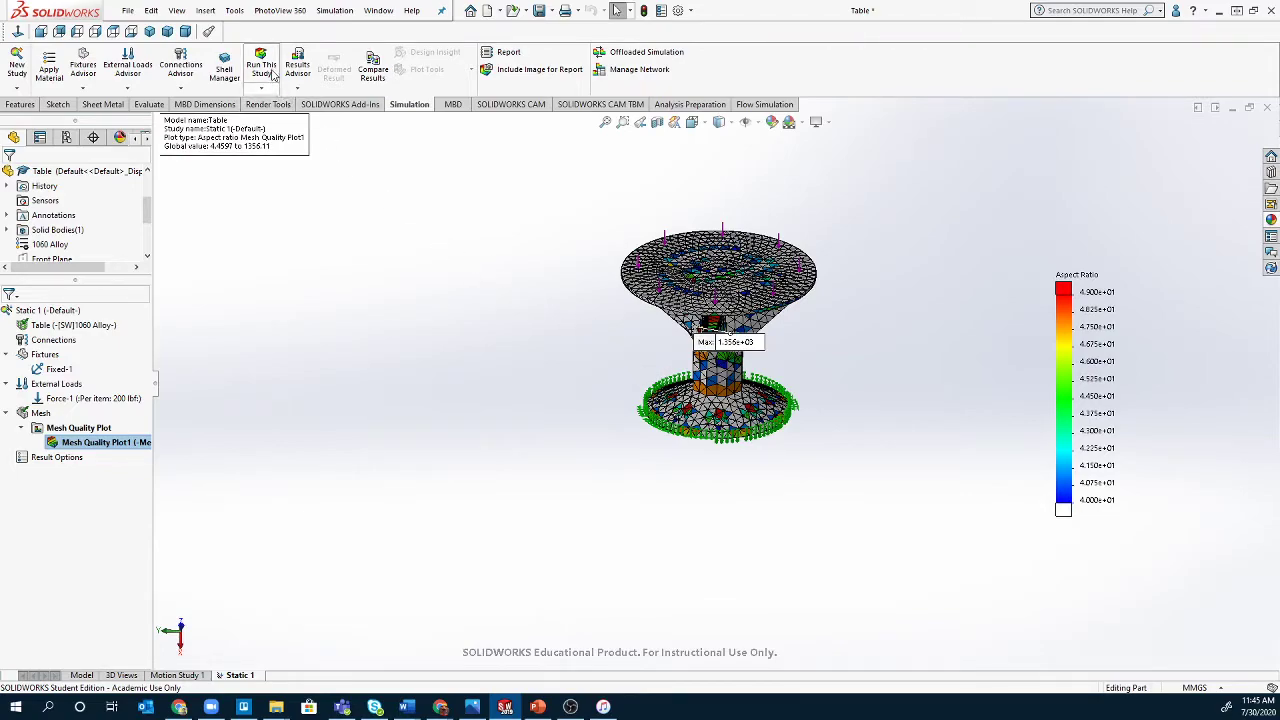
Step: Run the static study and examine the von Mises stress plot on the table
click(272, 75)
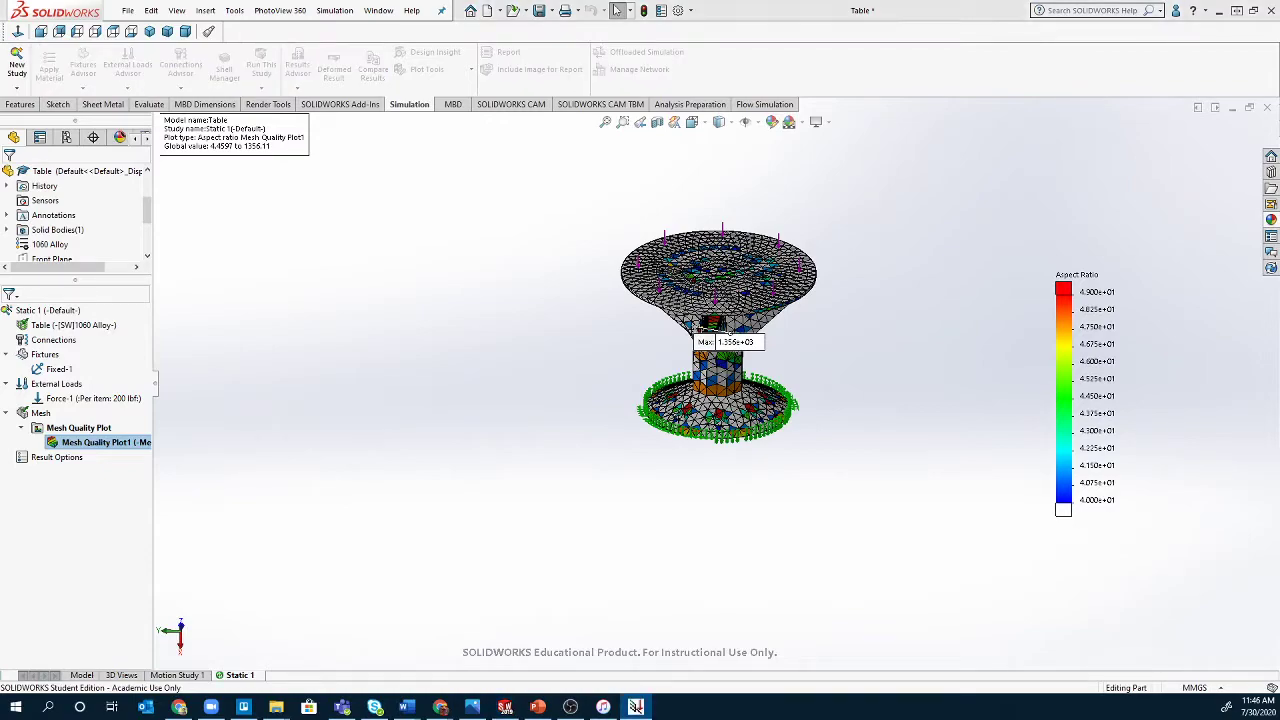
drag(730, 345, 606, 319)
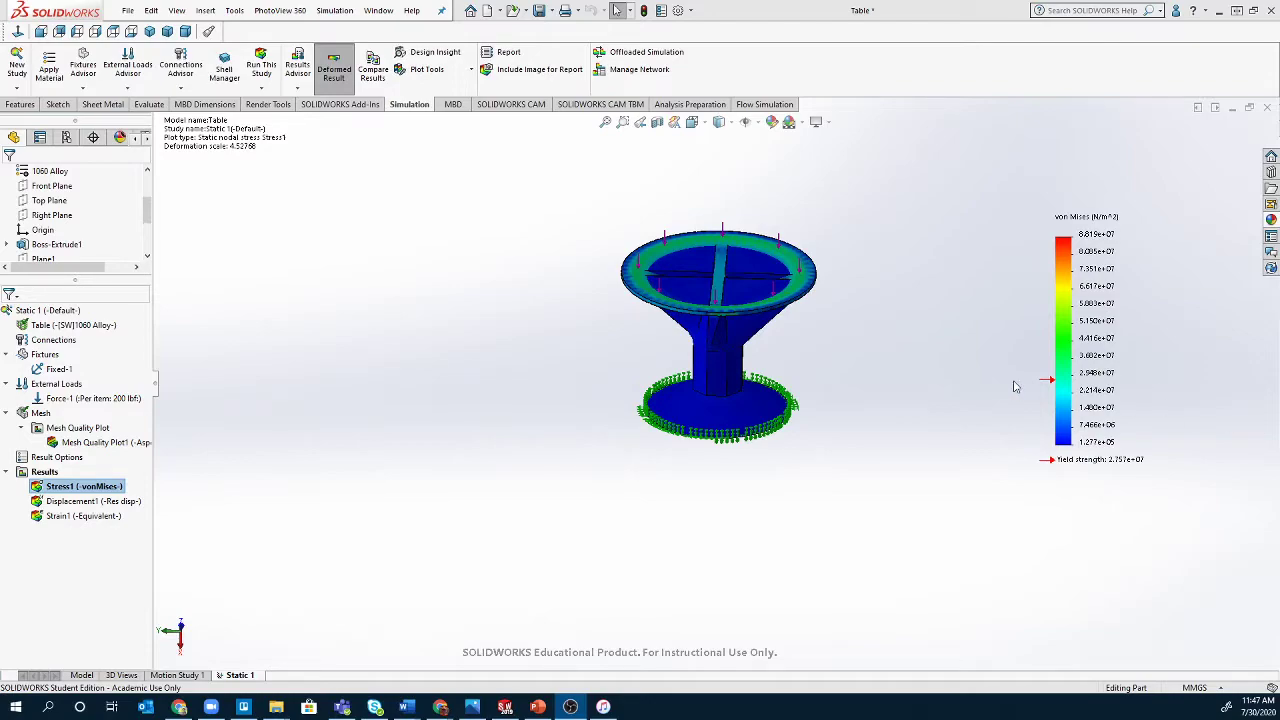
middle_drag(770, 368, 876, 199)
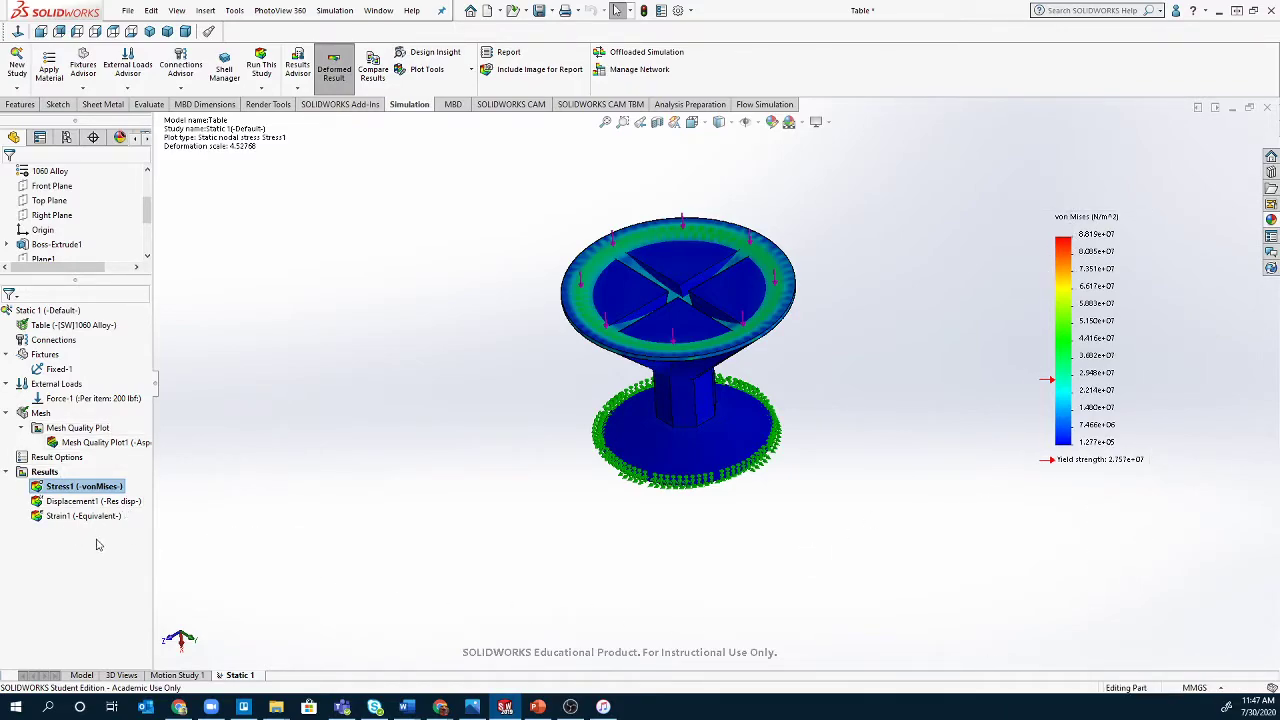
Step: Show the resultant displacement plot and examine the table's deformation from several angles
click(88, 502)
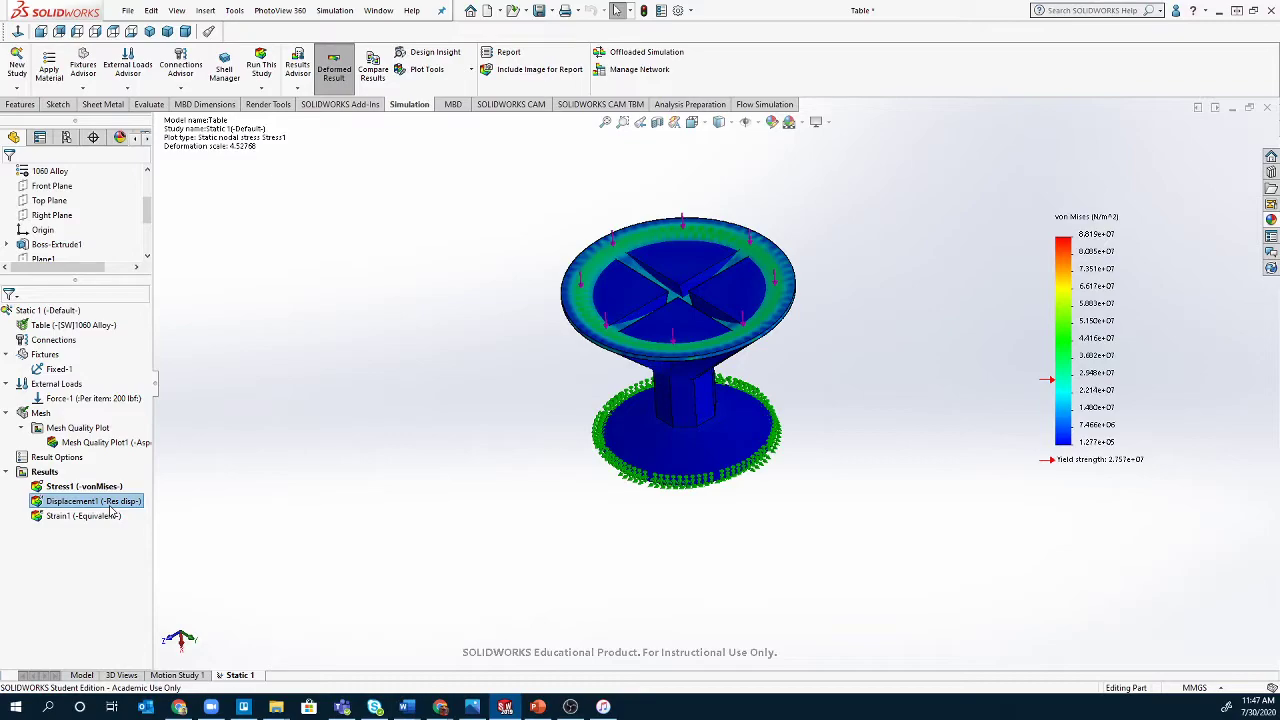
double_click(112, 508)
middle_drag(488, 482, 790, 369)
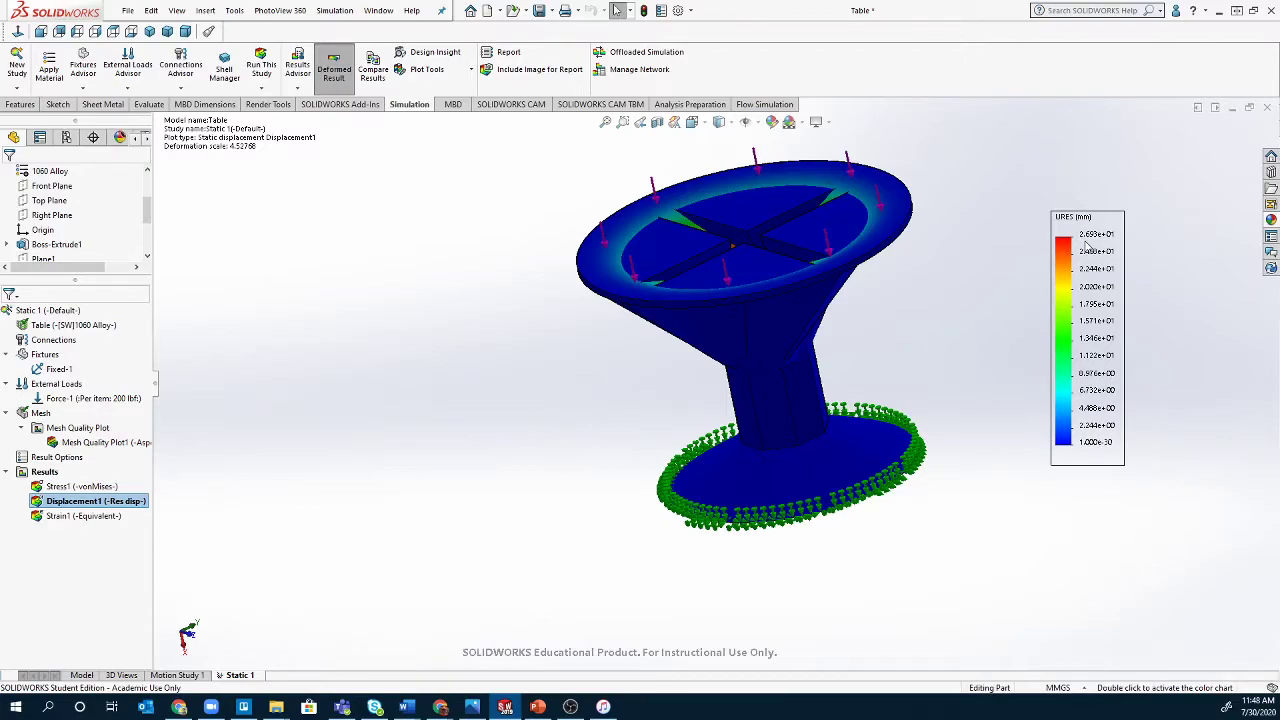
middle_drag(894, 309, 596, 5)
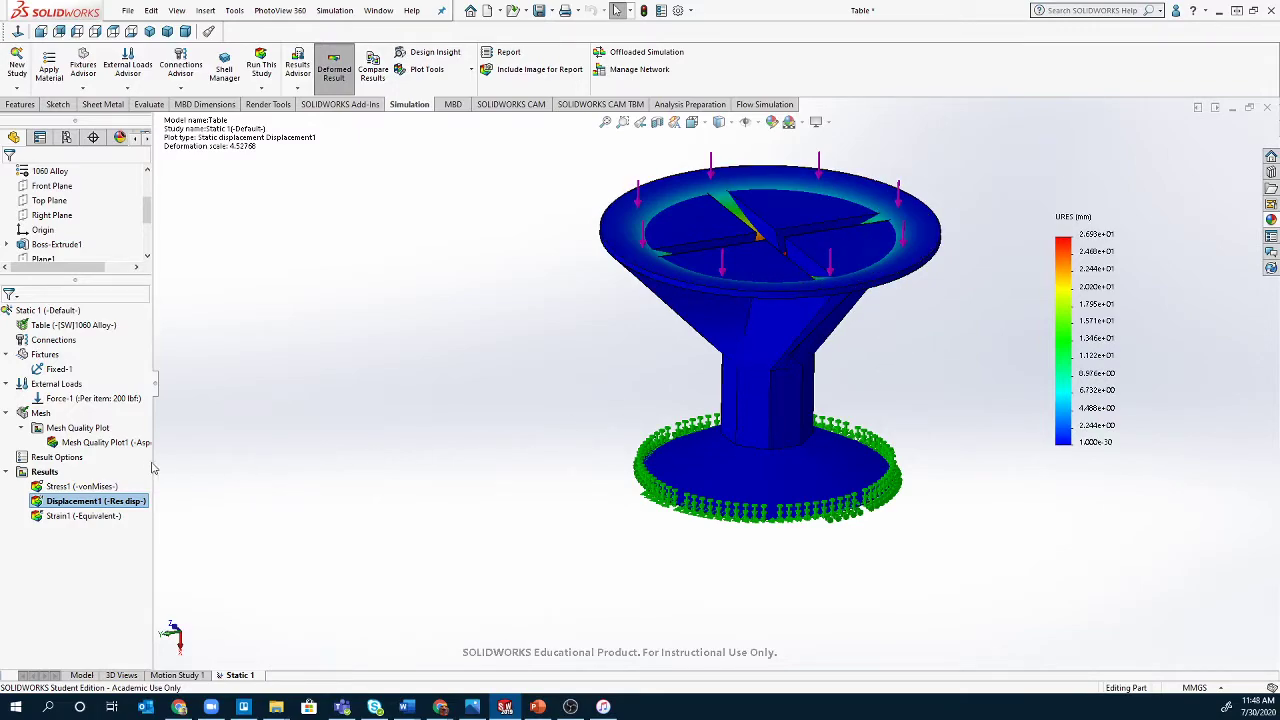
Step: Set the displacement plot's deformed shape to true scale
right_click(117, 512)
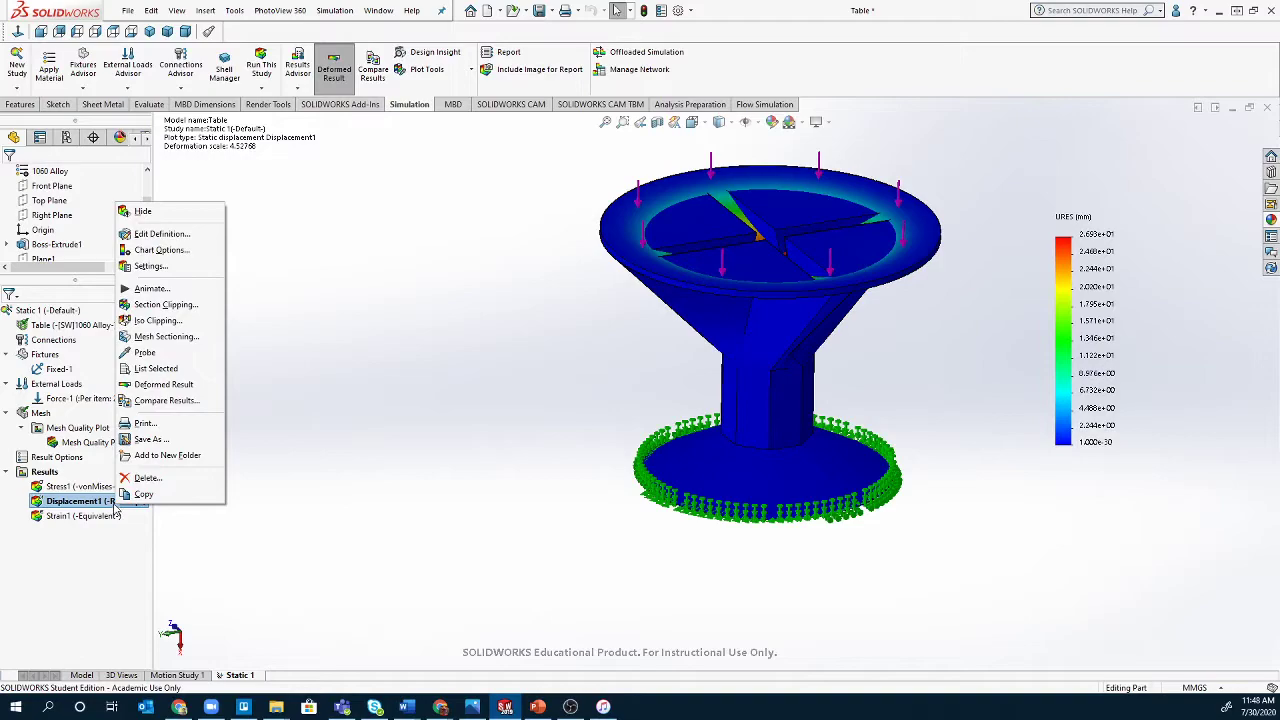
click(156, 234)
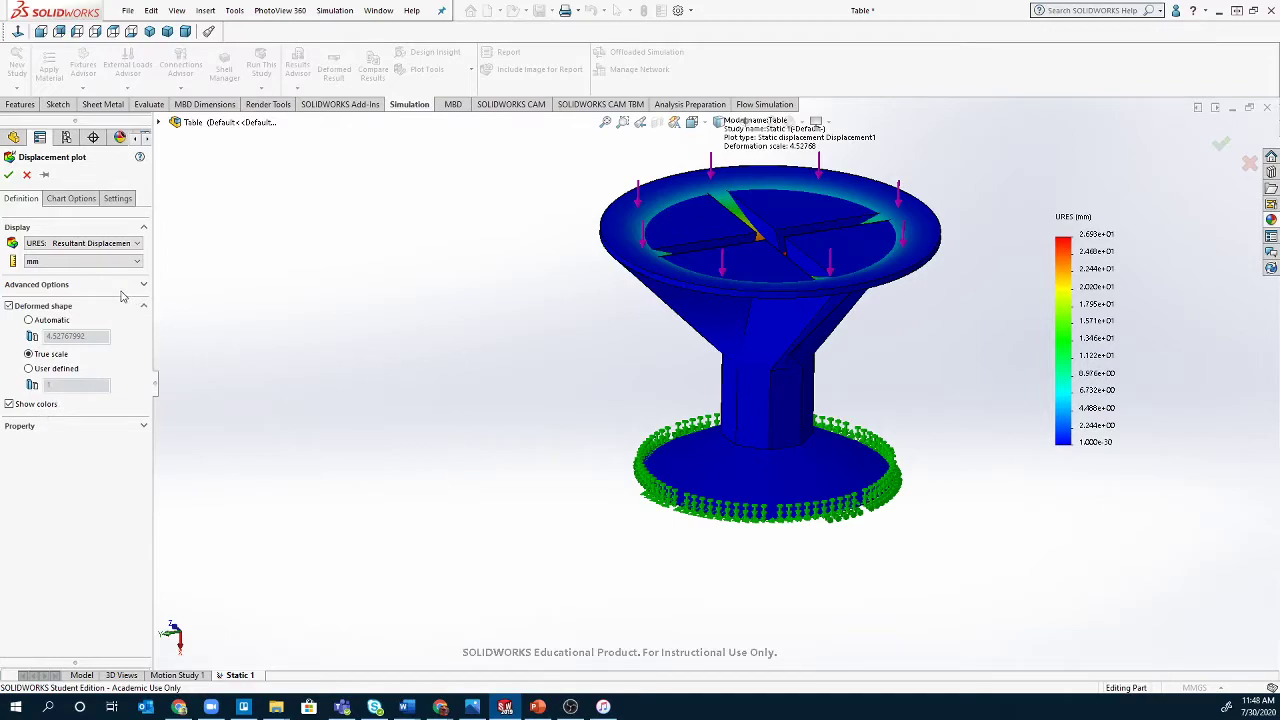
click(7, 175)
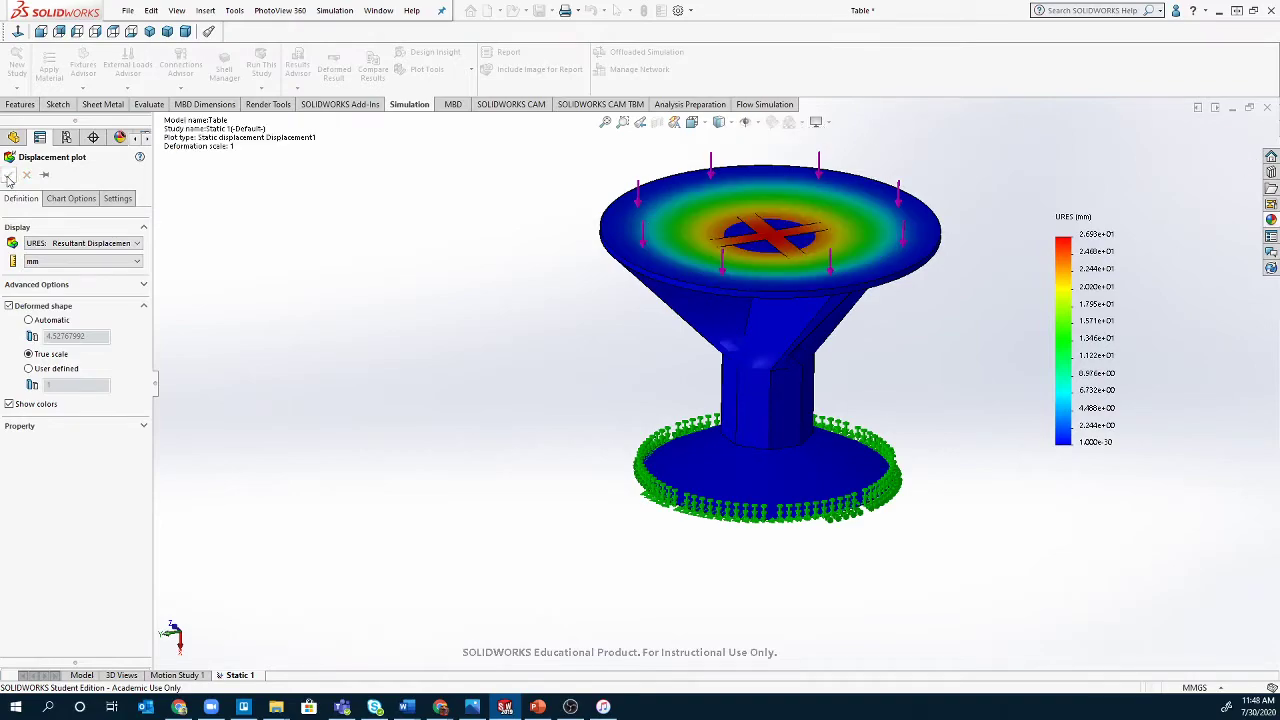
middle_drag(489, 386, 461, 366)
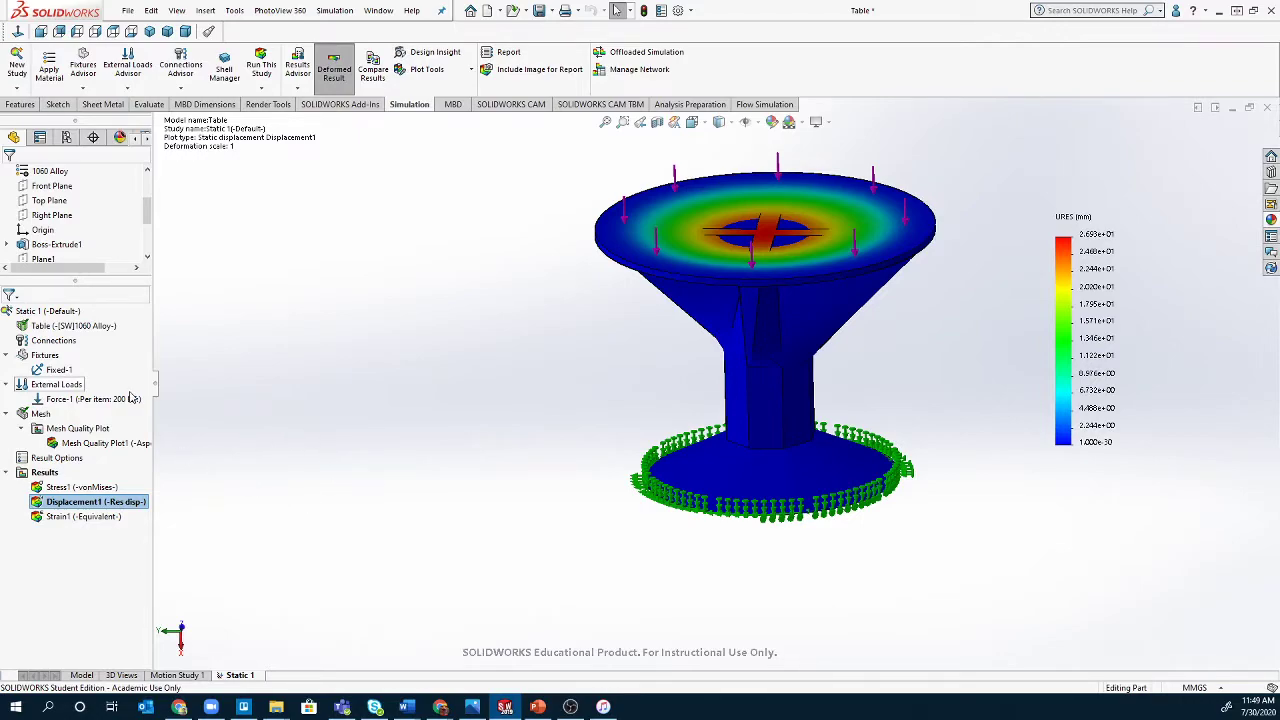
Step: Edit the force on the tabletop and set its value to 100 lbf
right_click(70, 399)
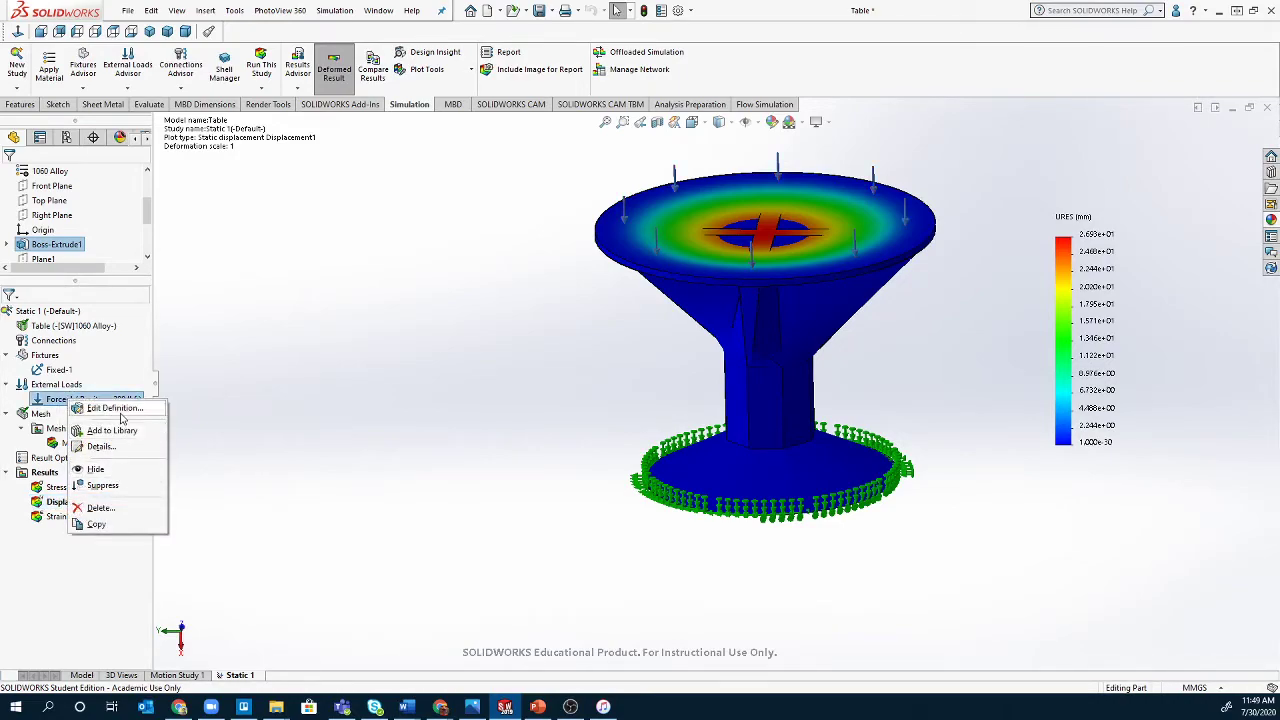
click(118, 409)
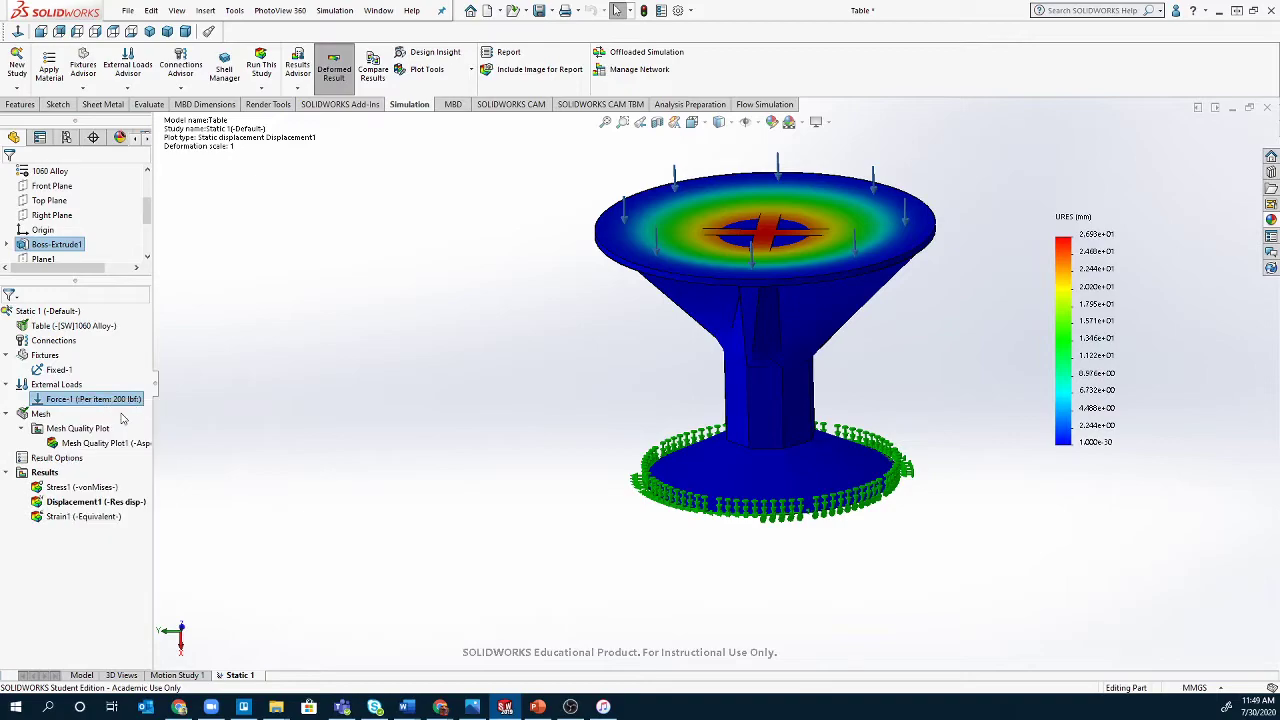
double_click(74, 396)
text(100)
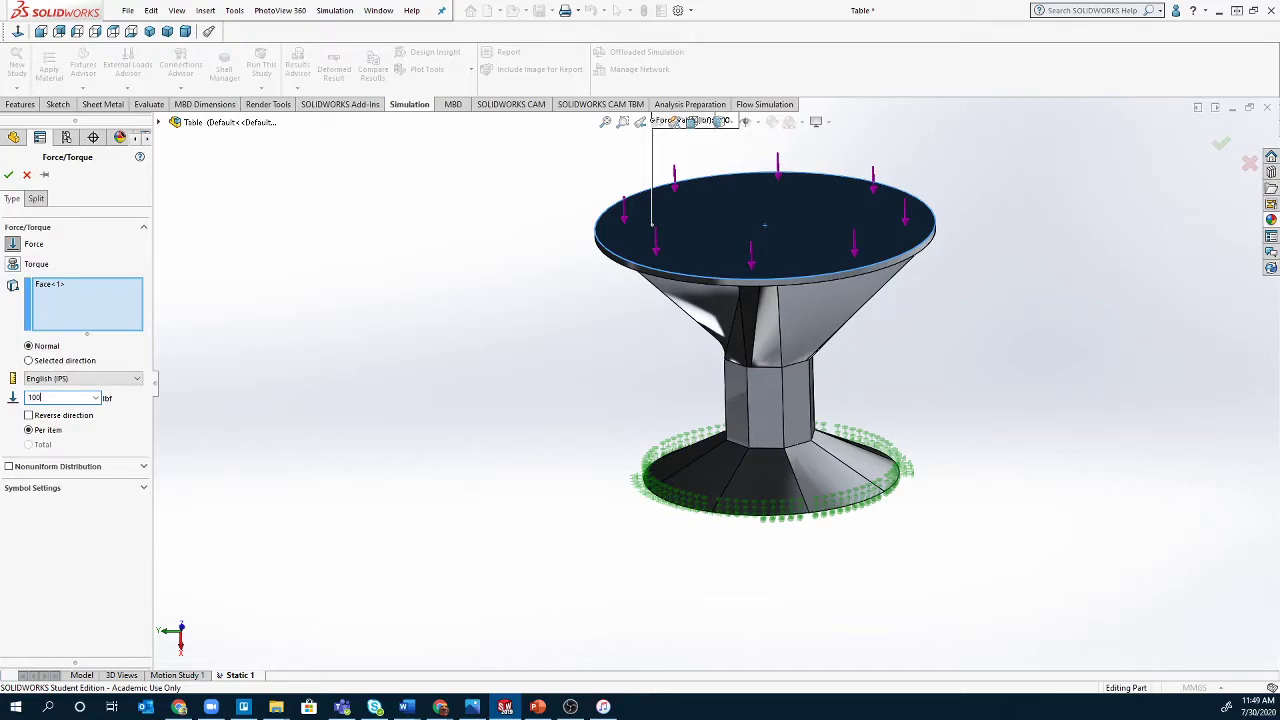
key(Tab)
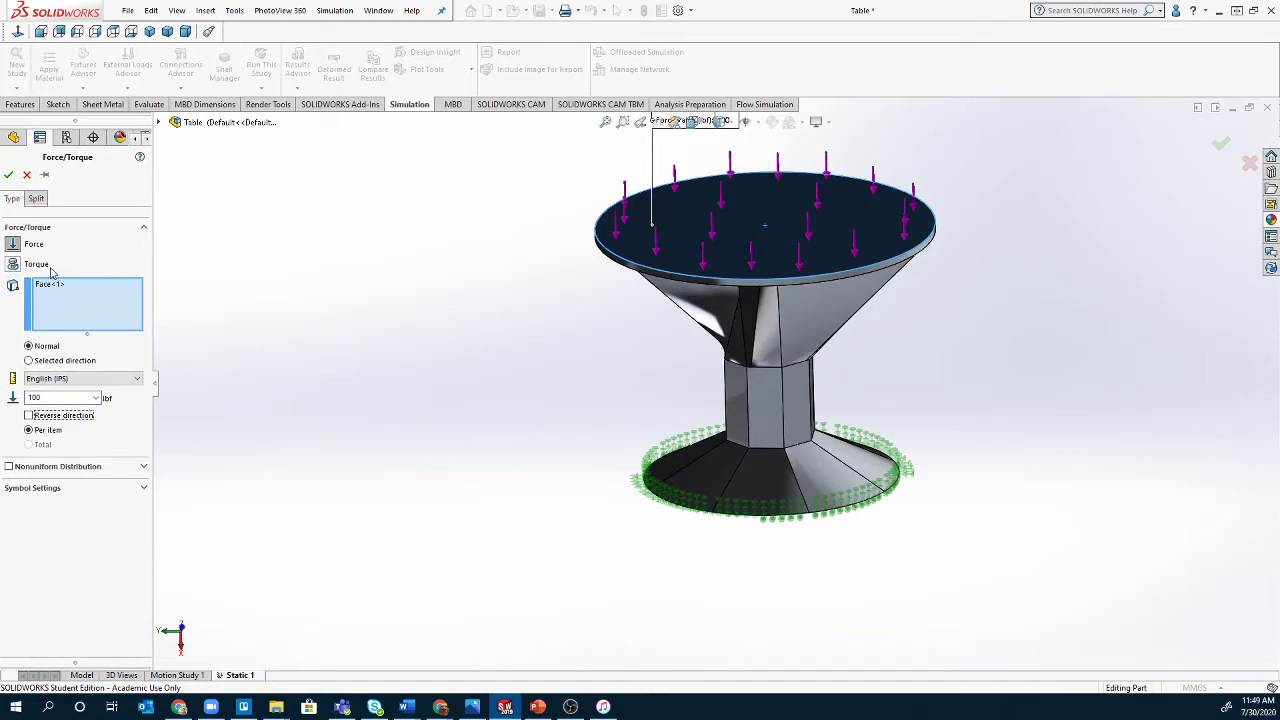
click(8, 175)
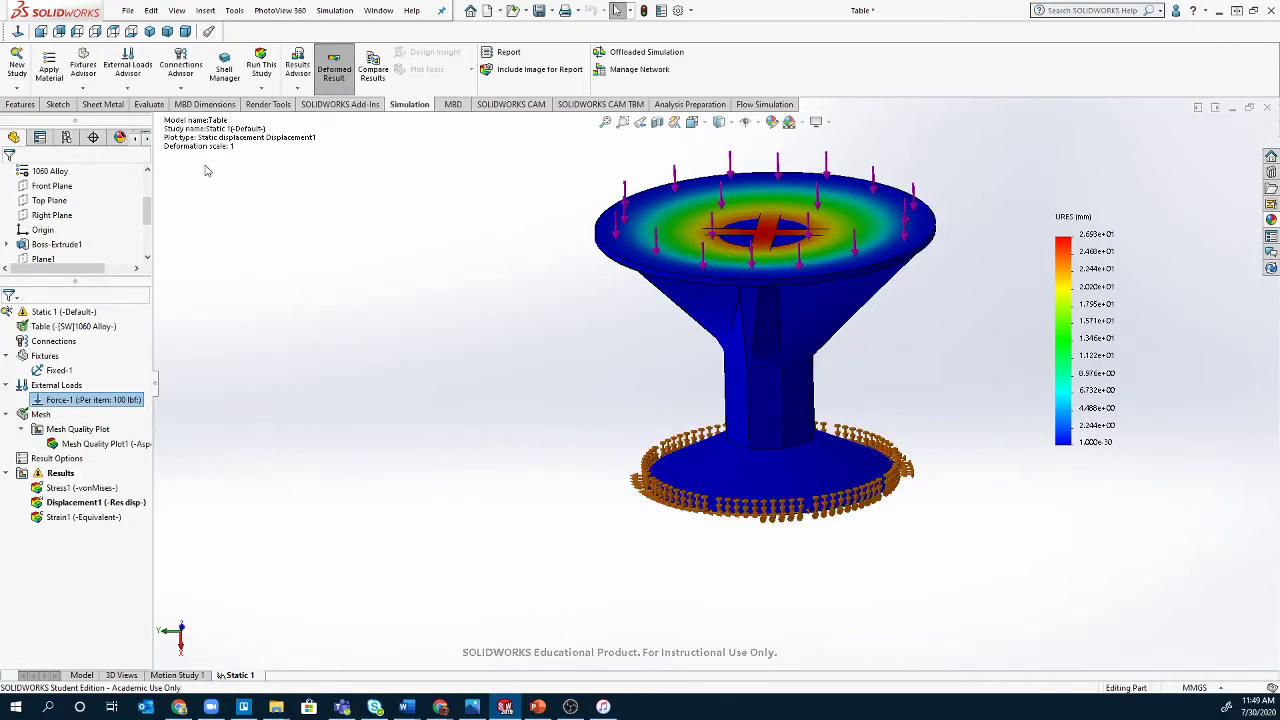
Step: Rerun the static study with the edited force and examine the resultant displacement plot
click(261, 67)
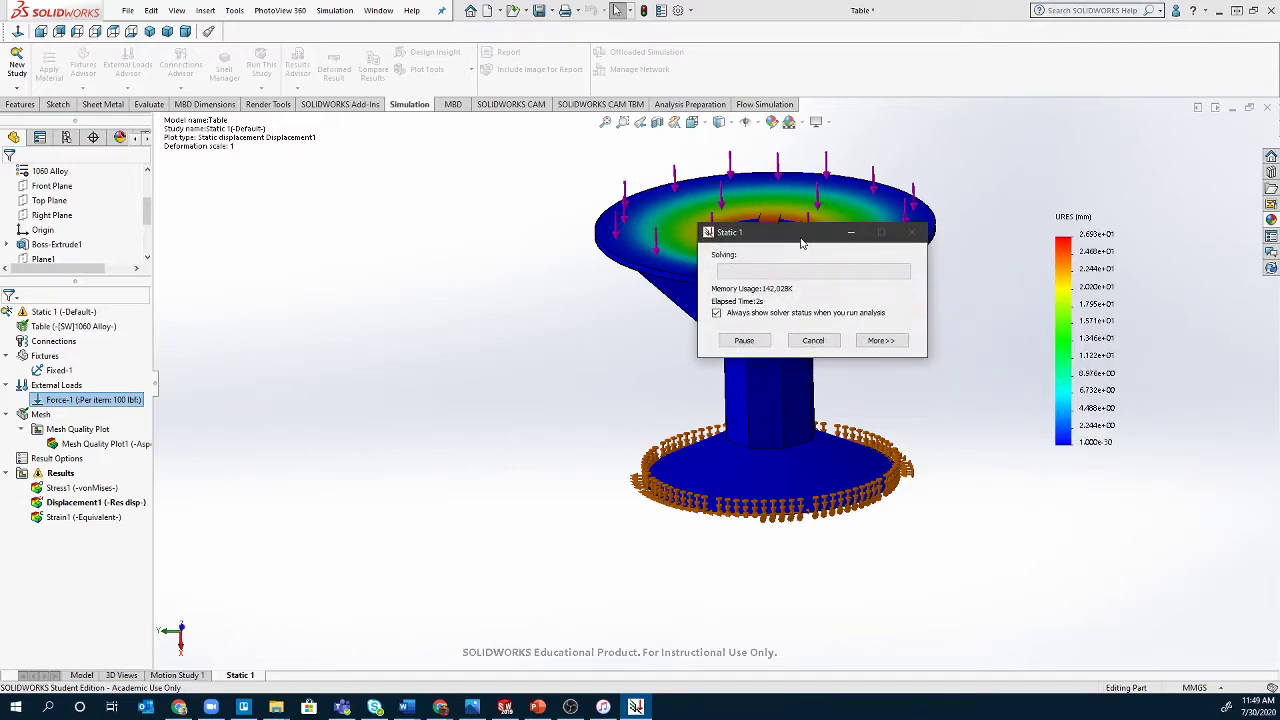
click(885, 342)
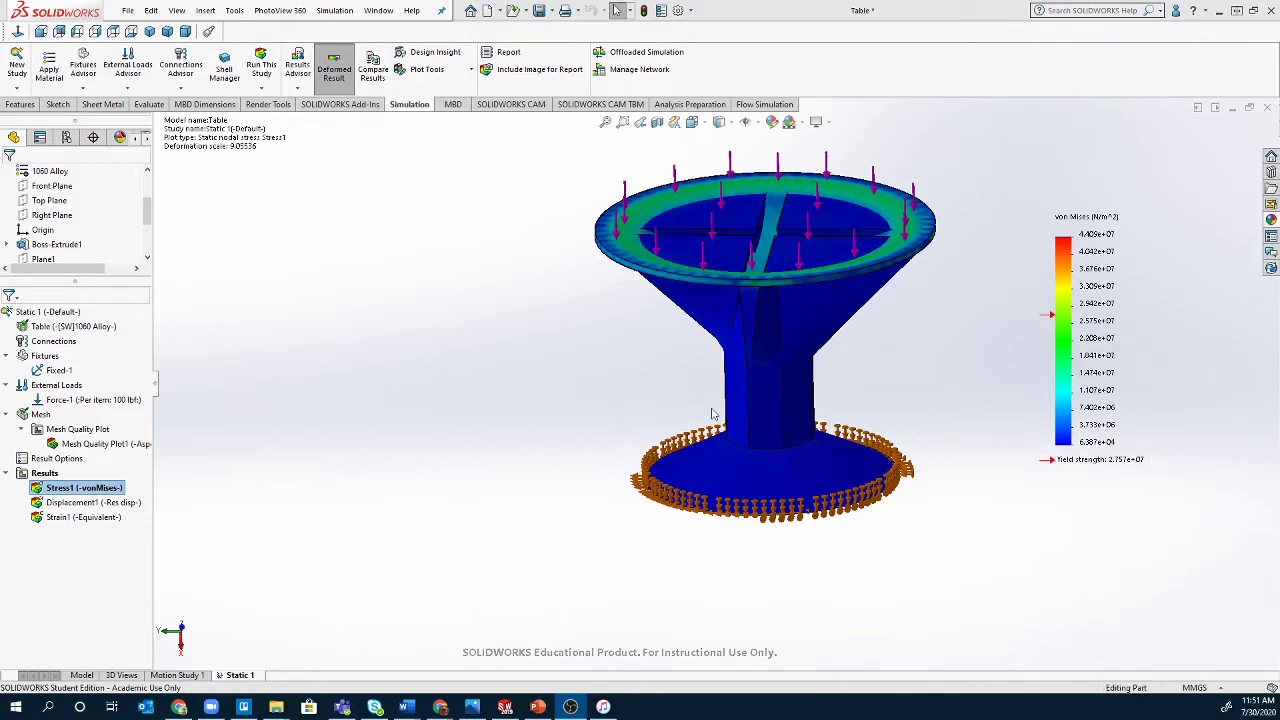
click(148, 500)
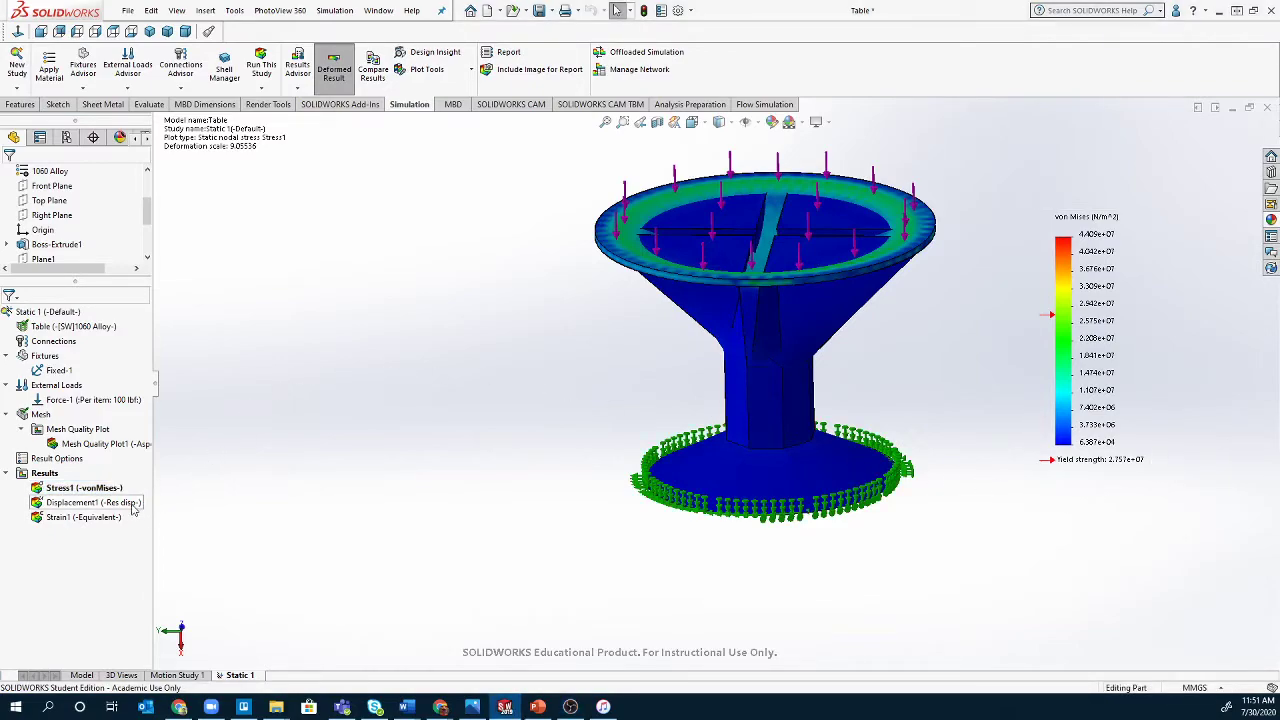
double_click(134, 503)
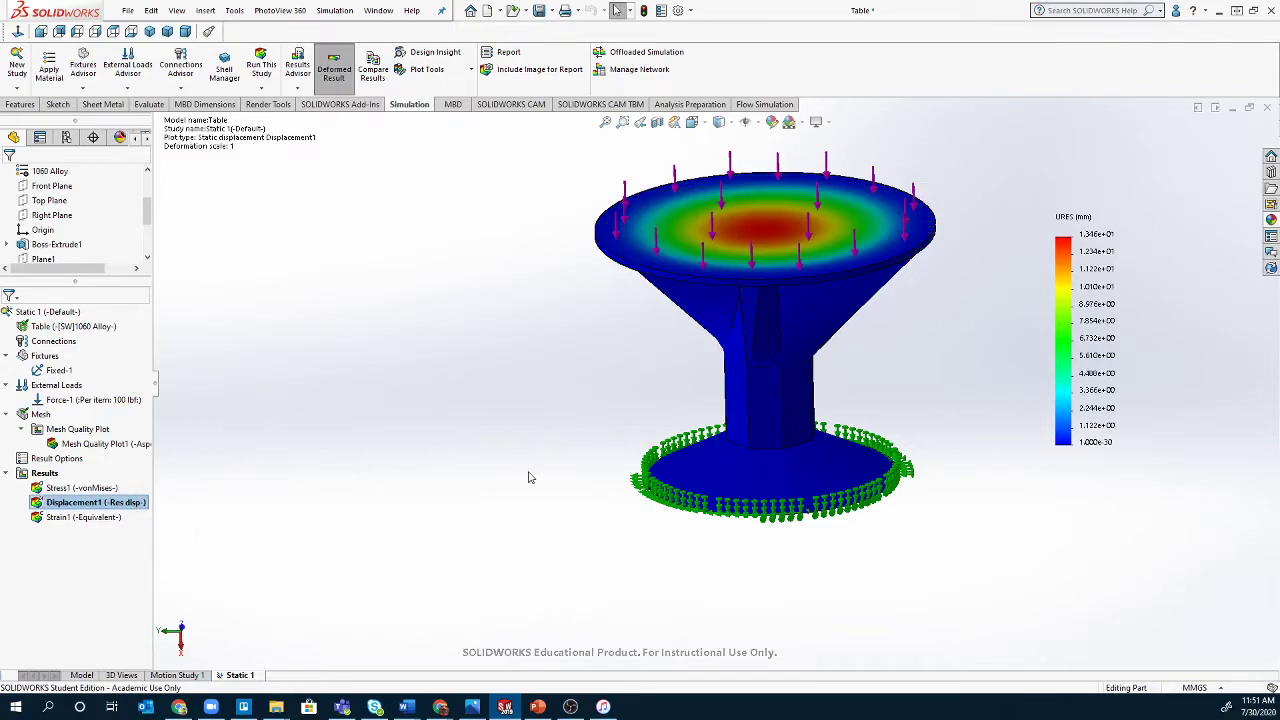
scroll(530, 477, up, 2)
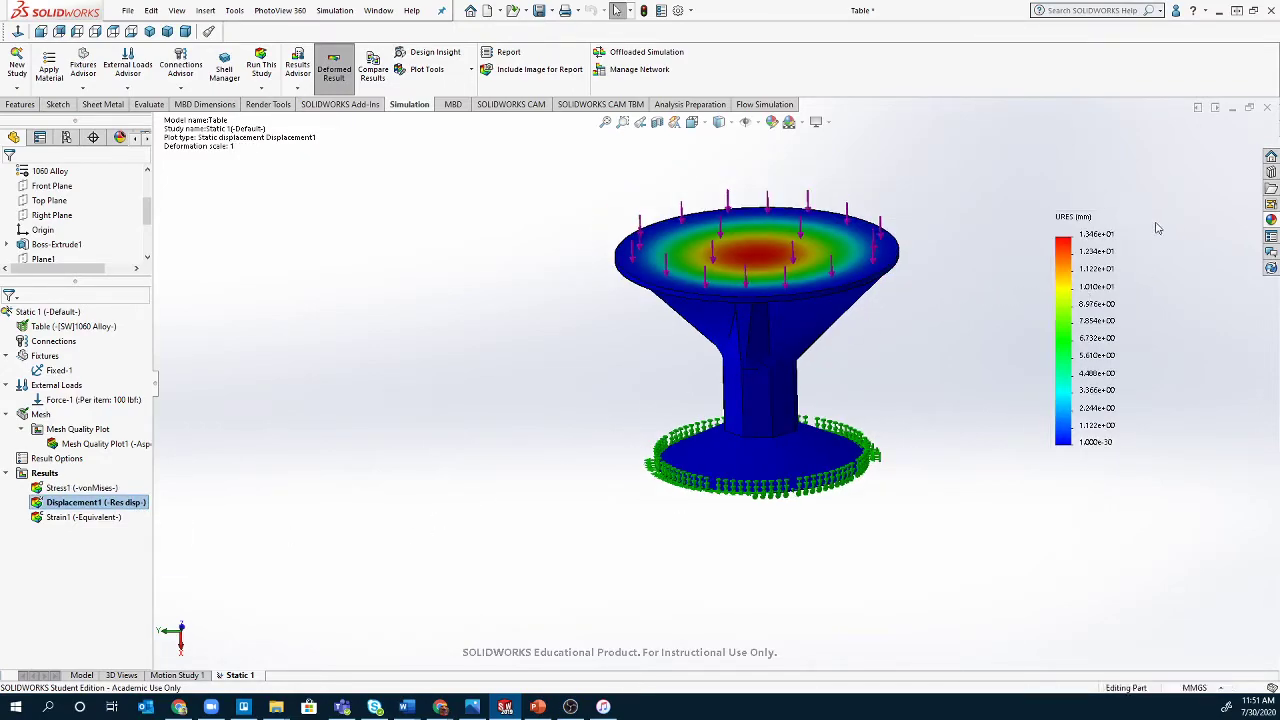
middle_drag(825, 300, 596, 205)
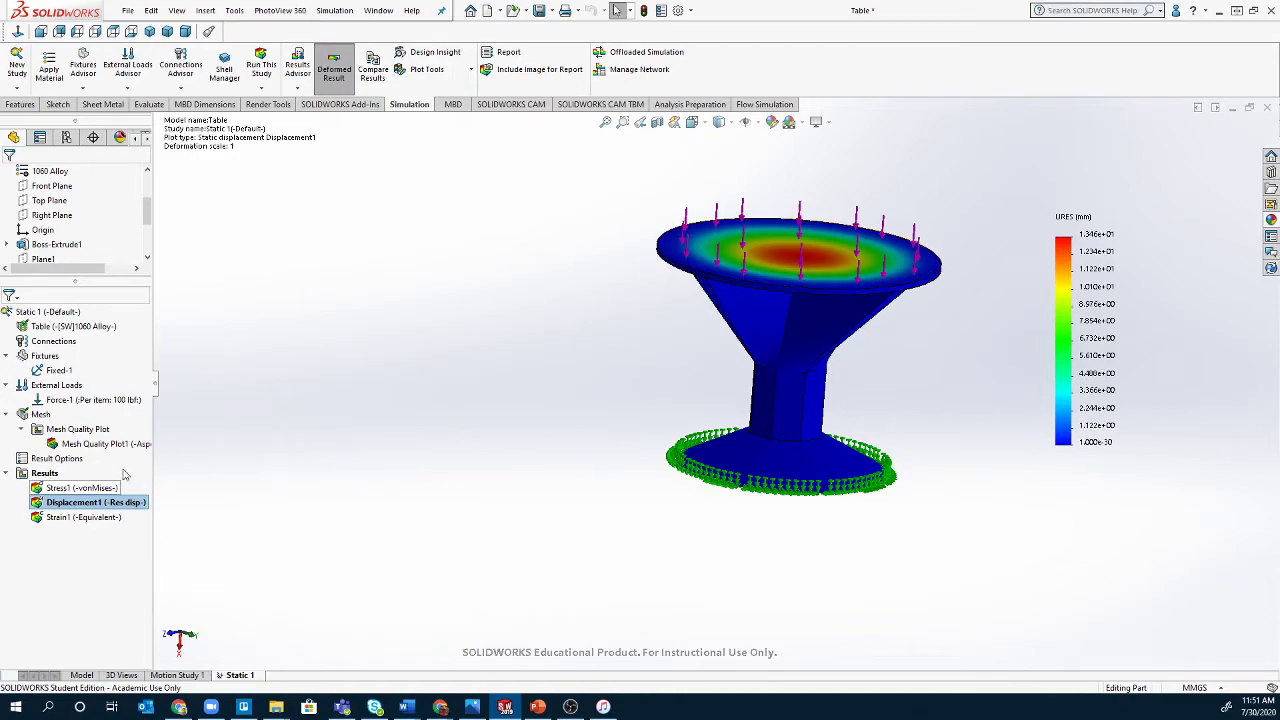
Step: Show the von Mises stress plot, set its deformed shape to true scale, and examine the tabletop from above
double_click(73, 487)
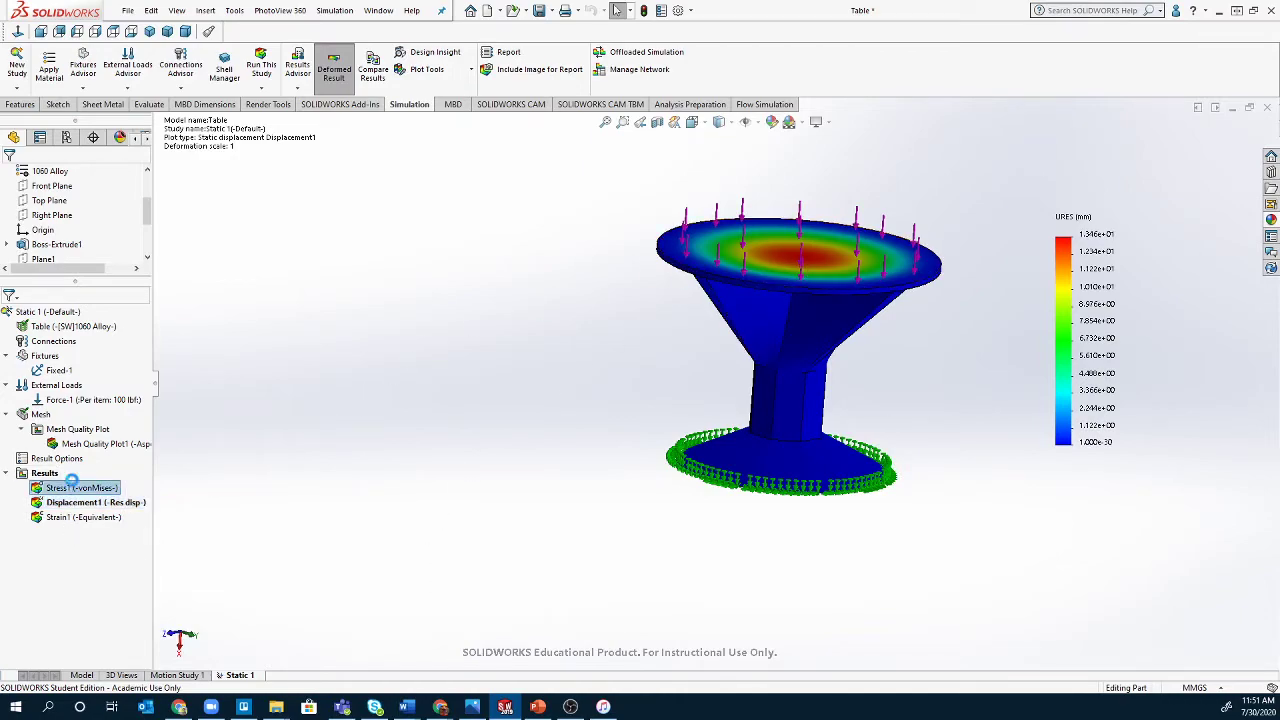
right_click(76, 490)
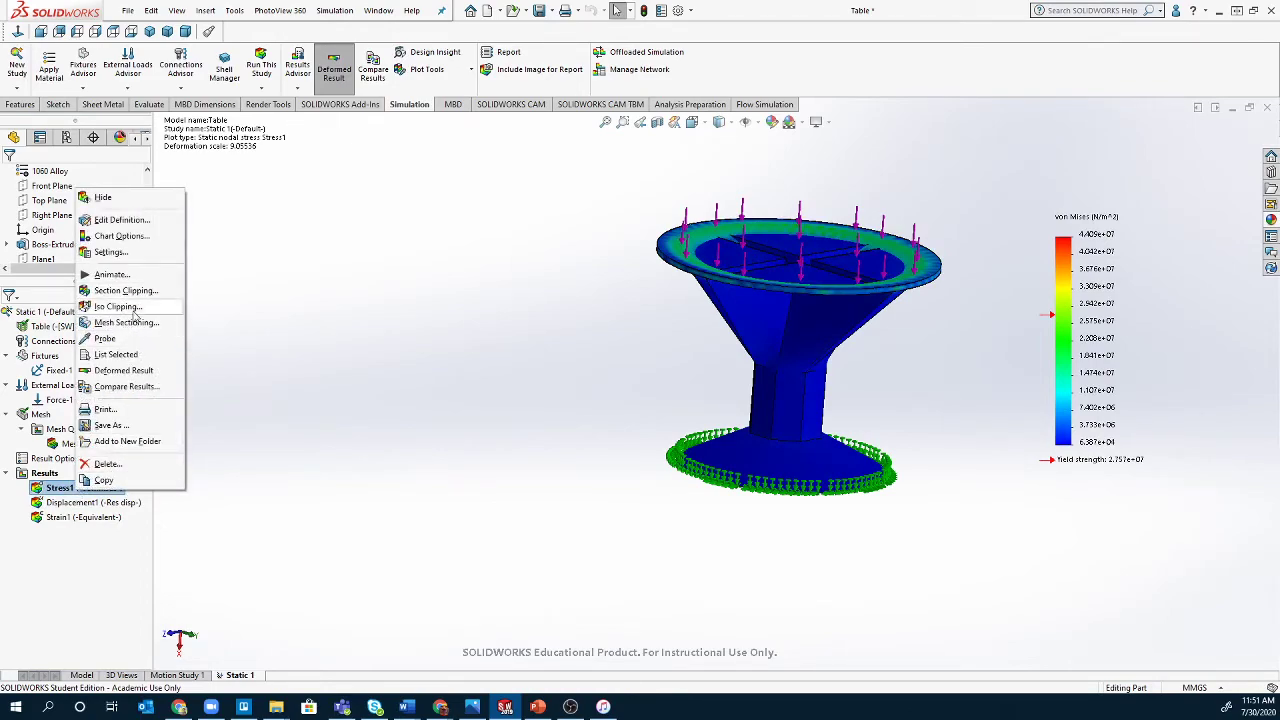
click(143, 219)
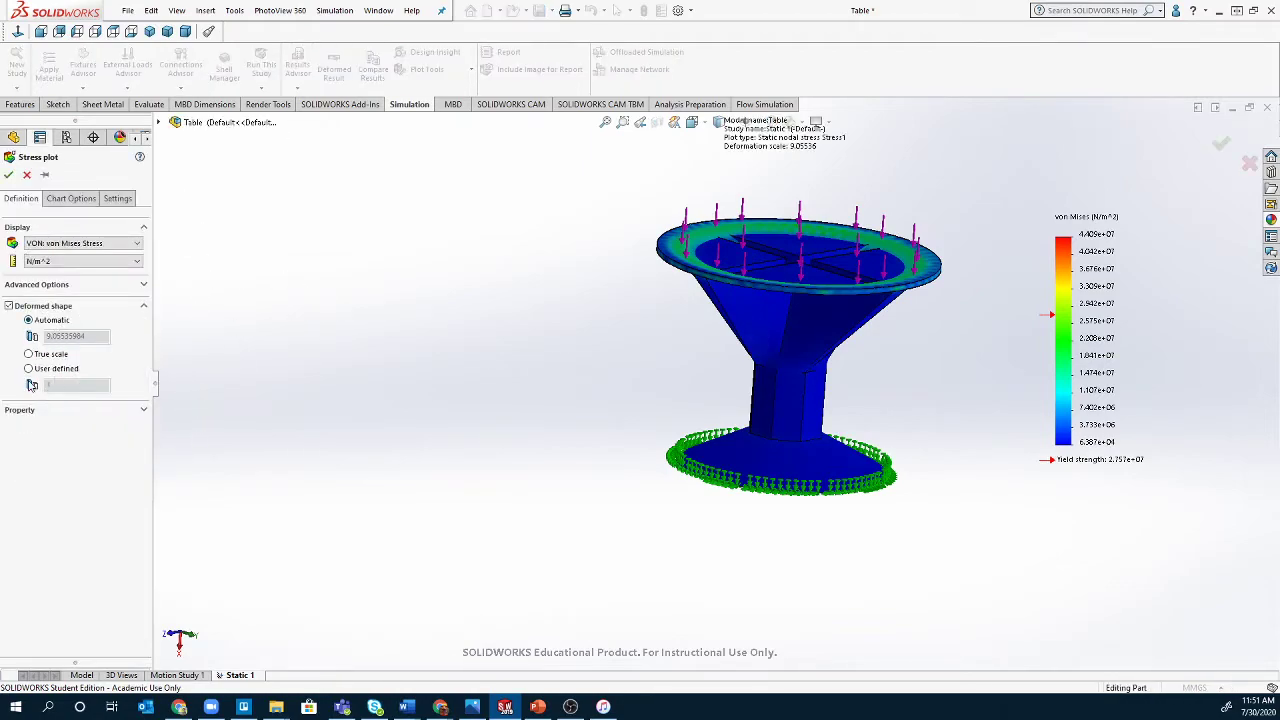
click(51, 356)
click(9, 175)
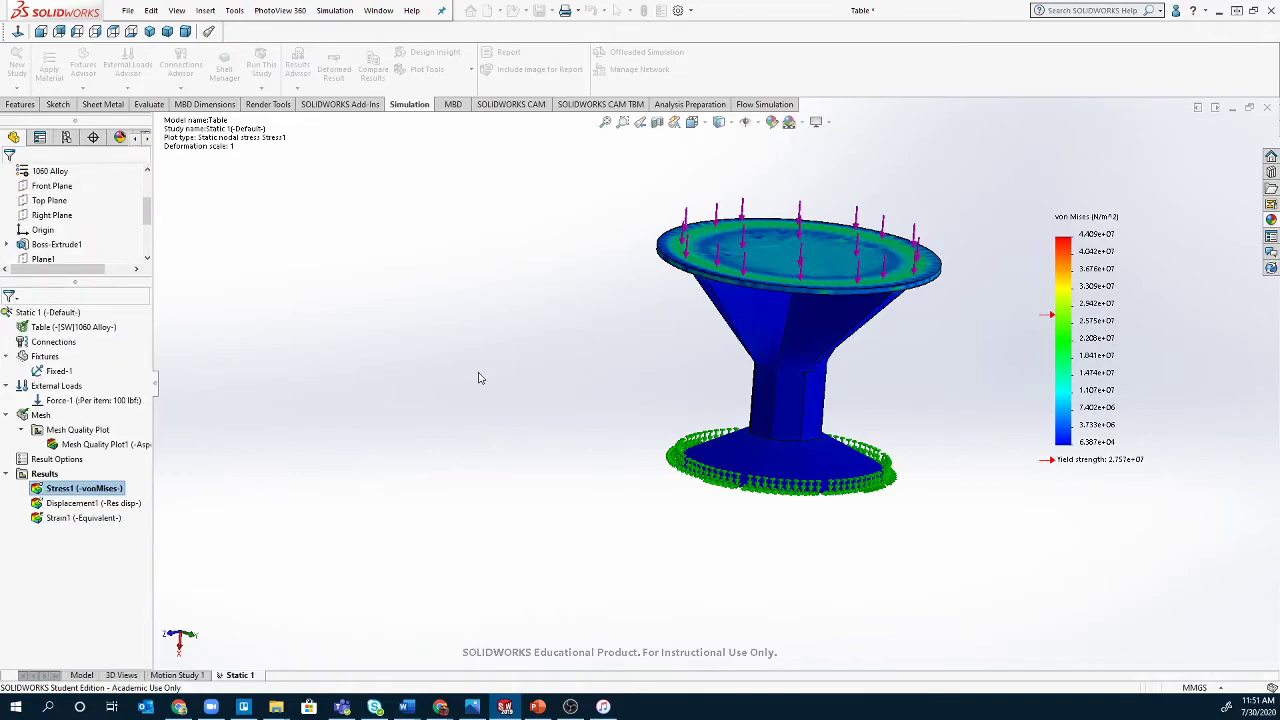
middle_drag(478, 378, 474, 614)
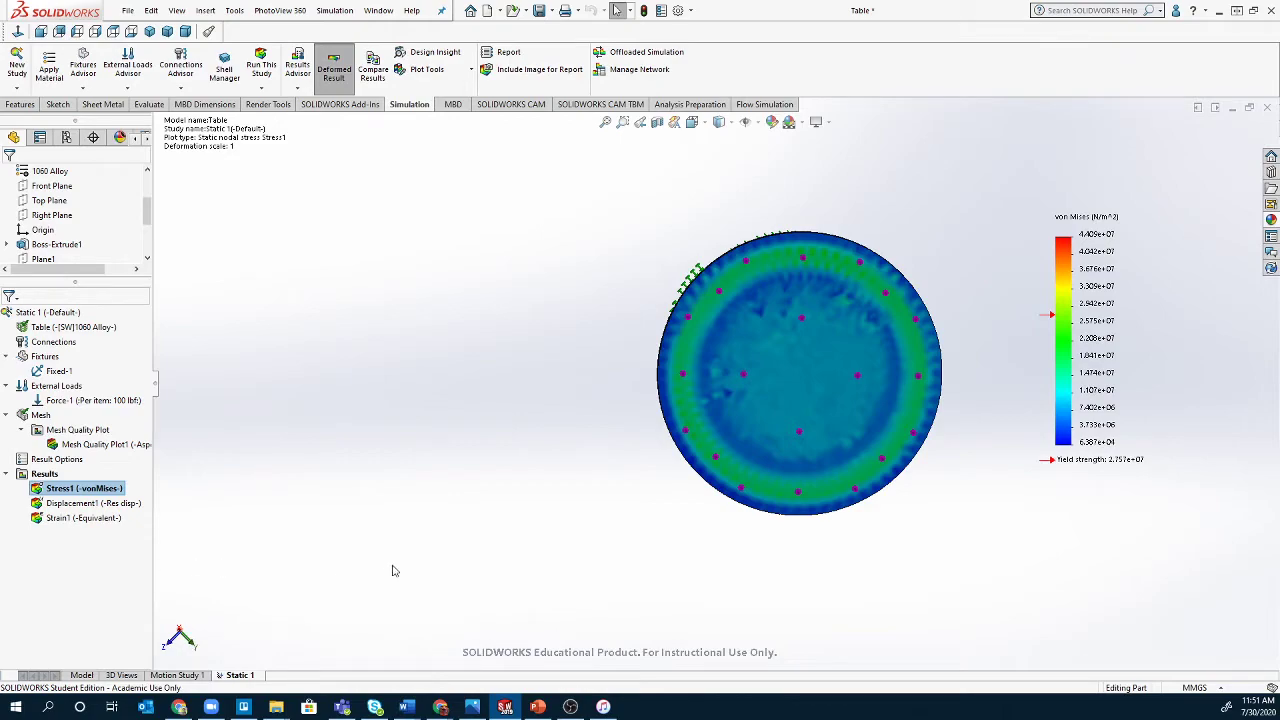
Step: Show the equivalent strain plot, set its deformed shape to true scale, and examine the table at an angle
click(57, 519)
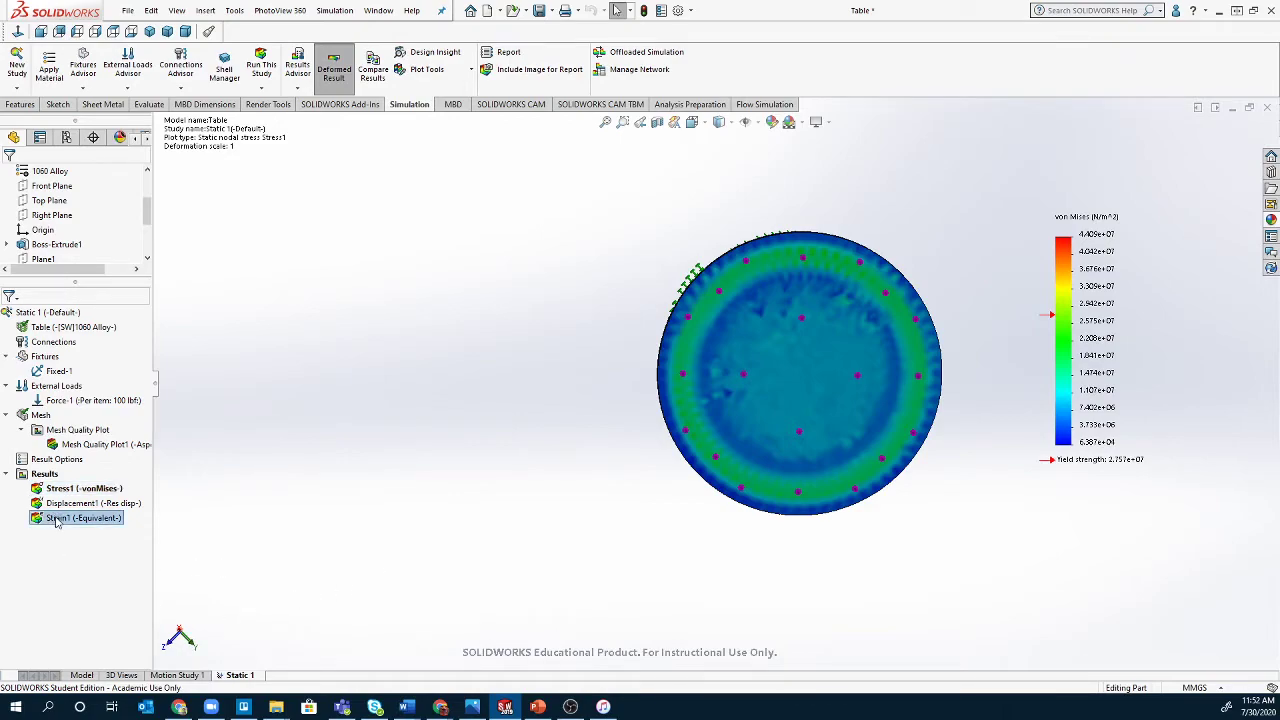
double_click(57, 519)
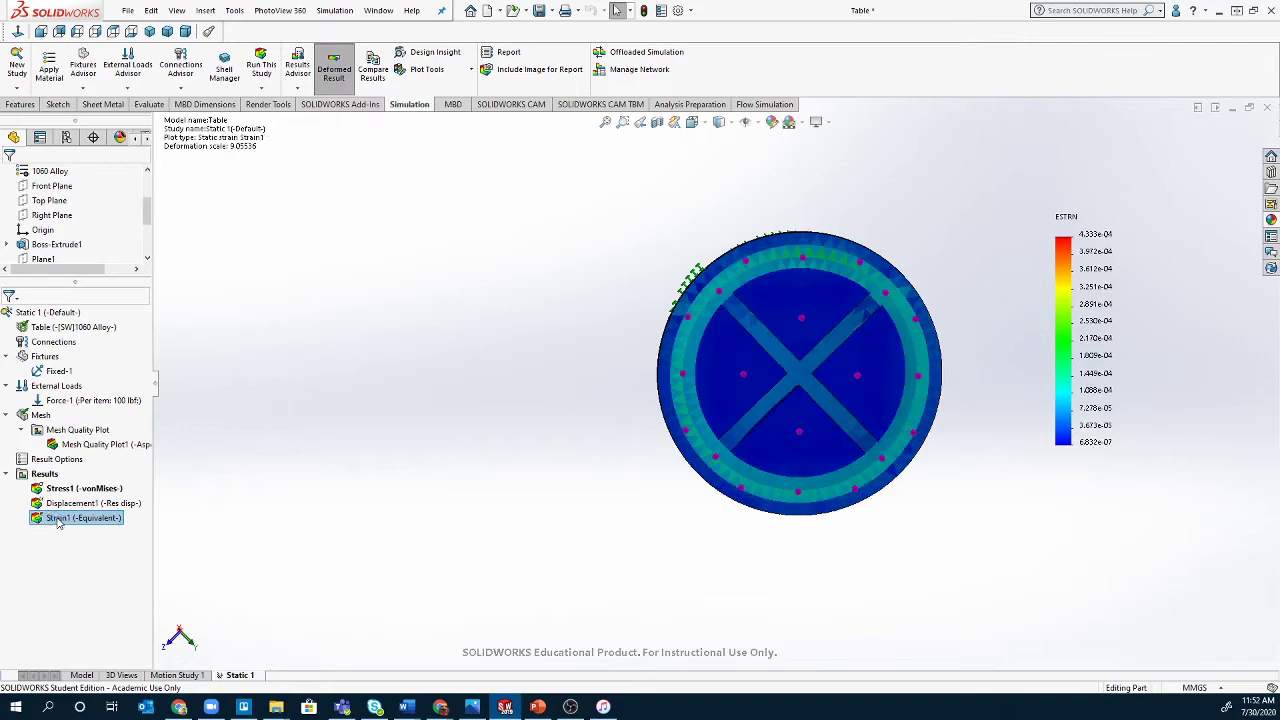
right_click(58, 520)
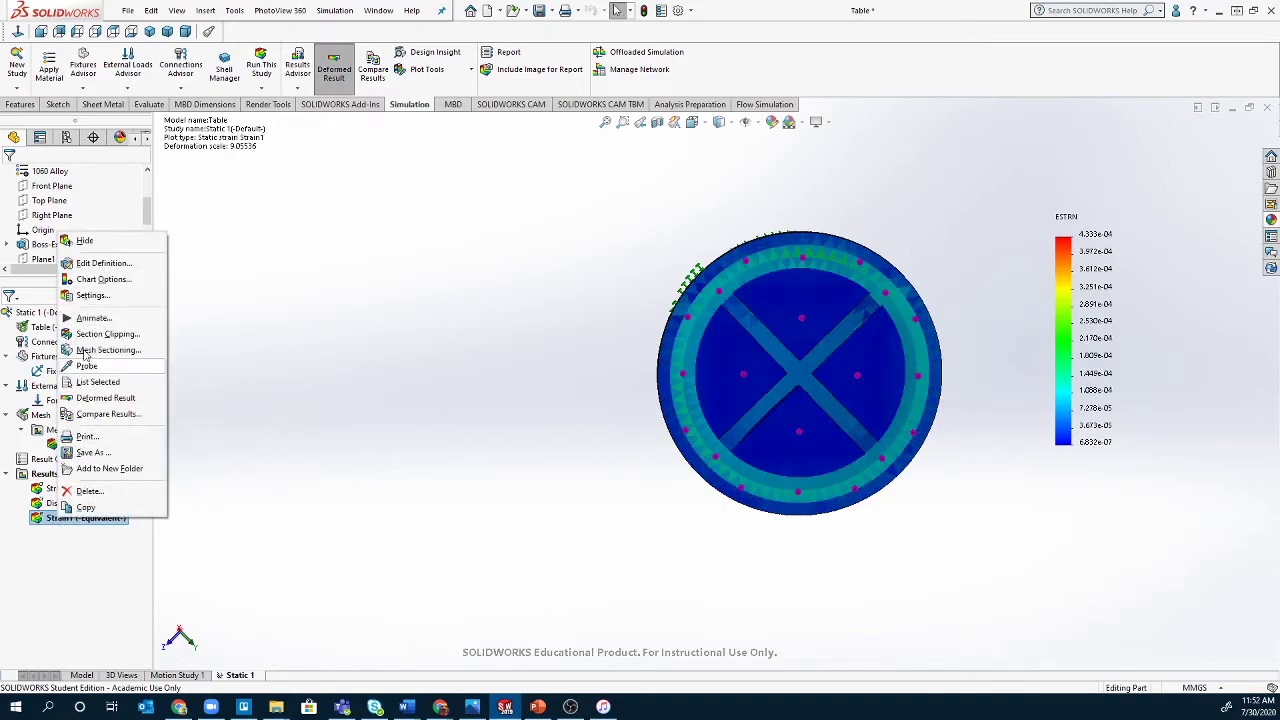
click(103, 263)
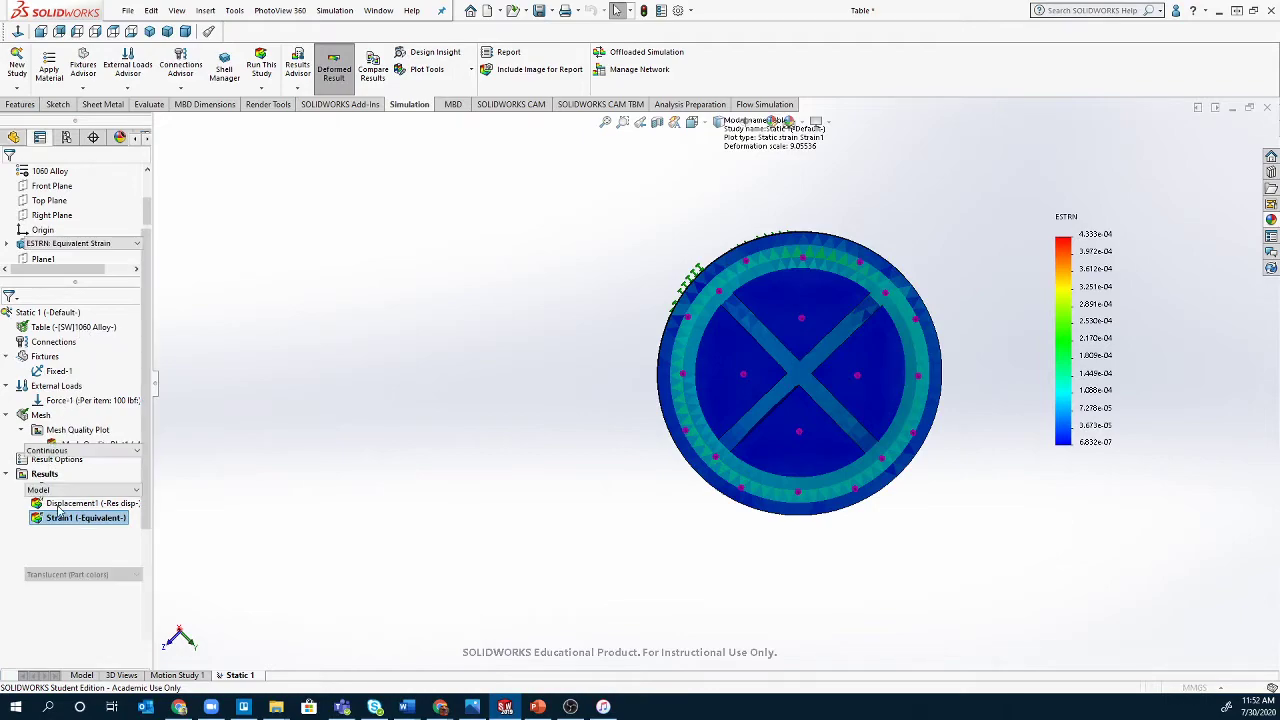
click(29, 337)
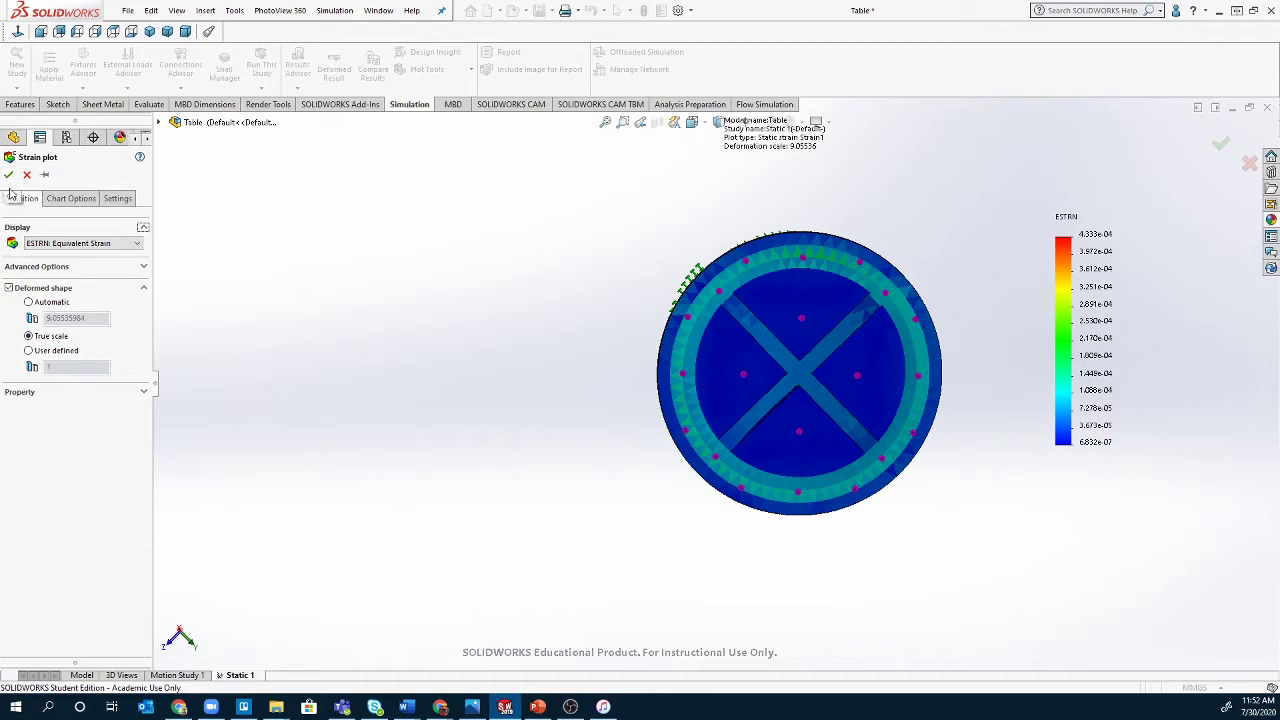
click(8, 175)
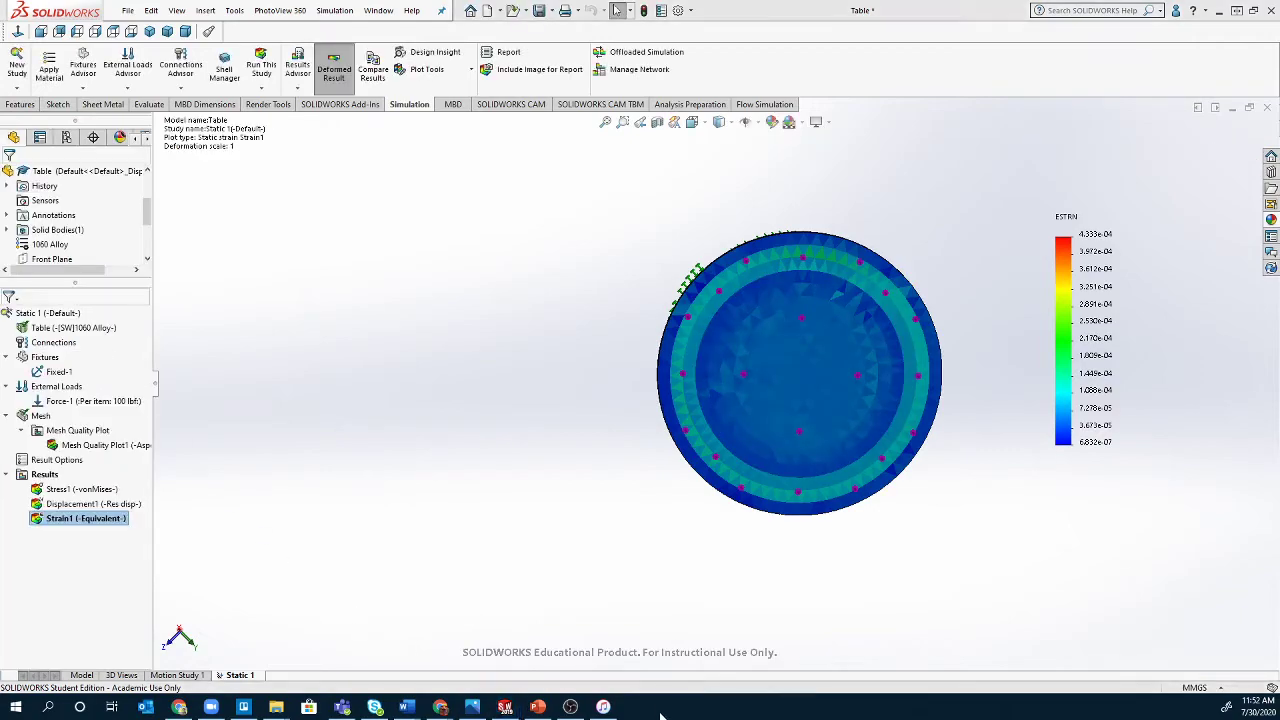
middle_drag(689, 580, 581, 386)
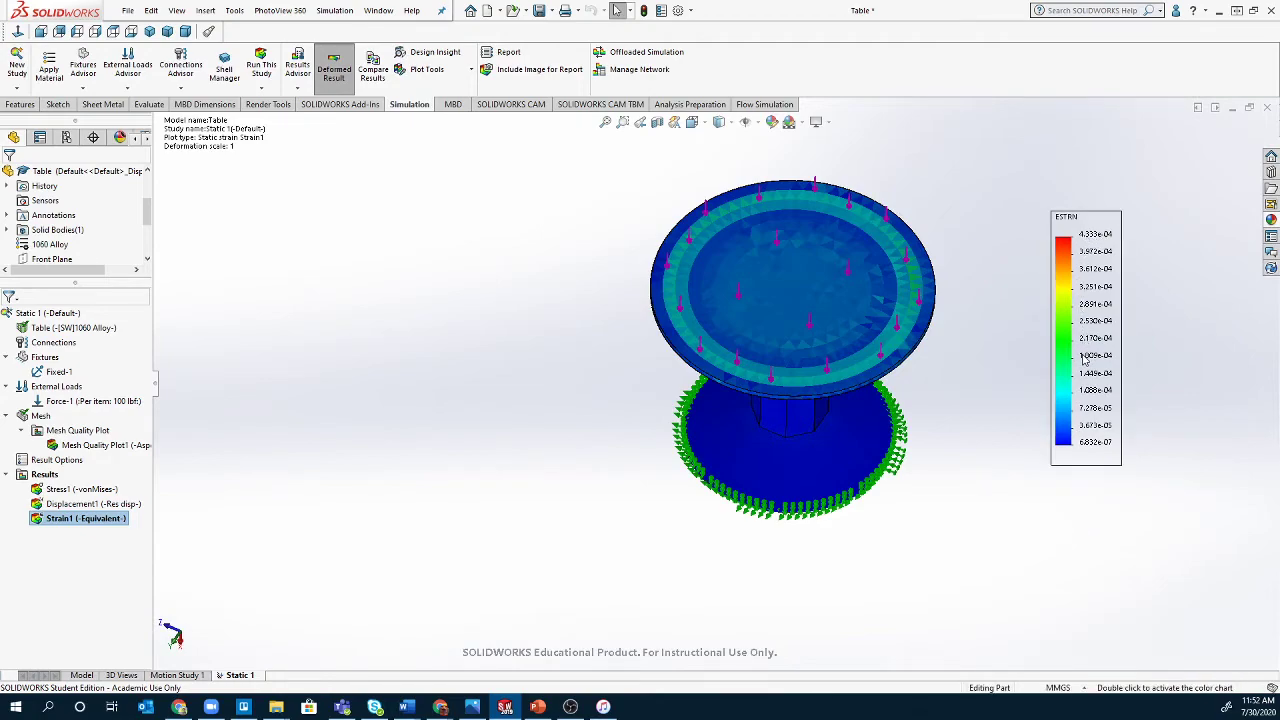
Step: Try to set the minimum value of the strain plot's color legend to 1e-7
double_click(1093, 451)
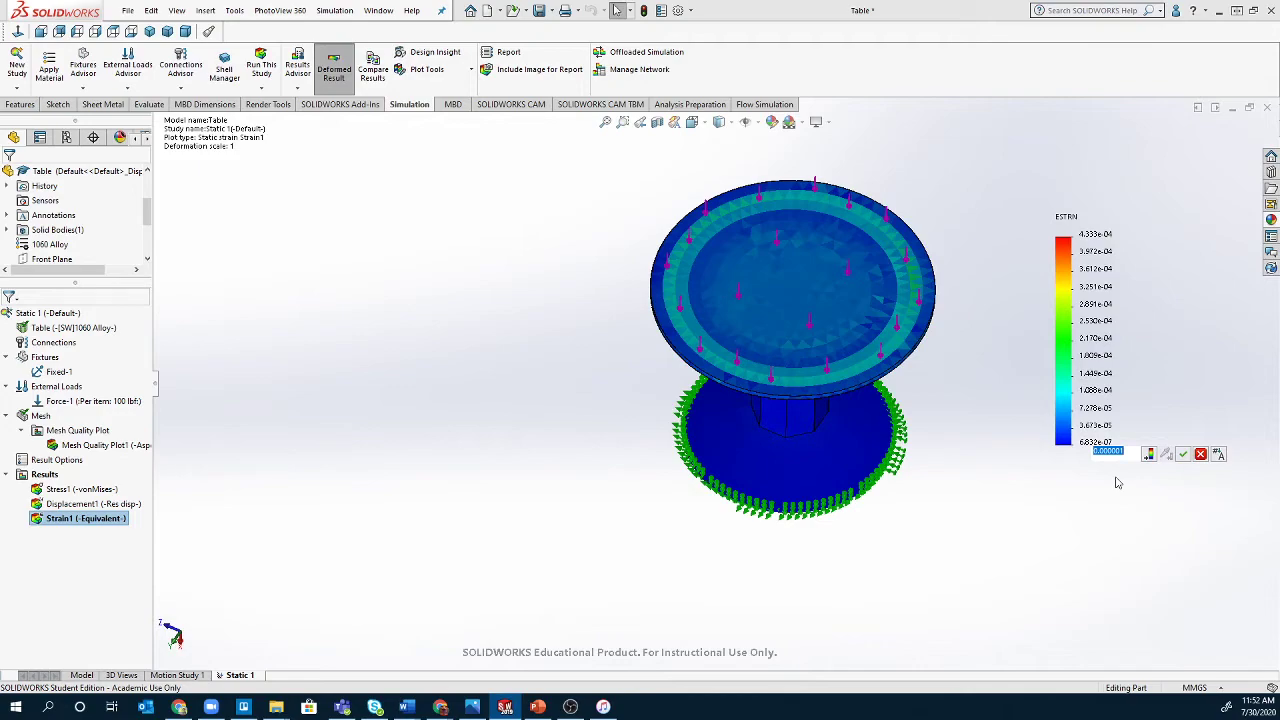
text(1e-7)
key(Return)
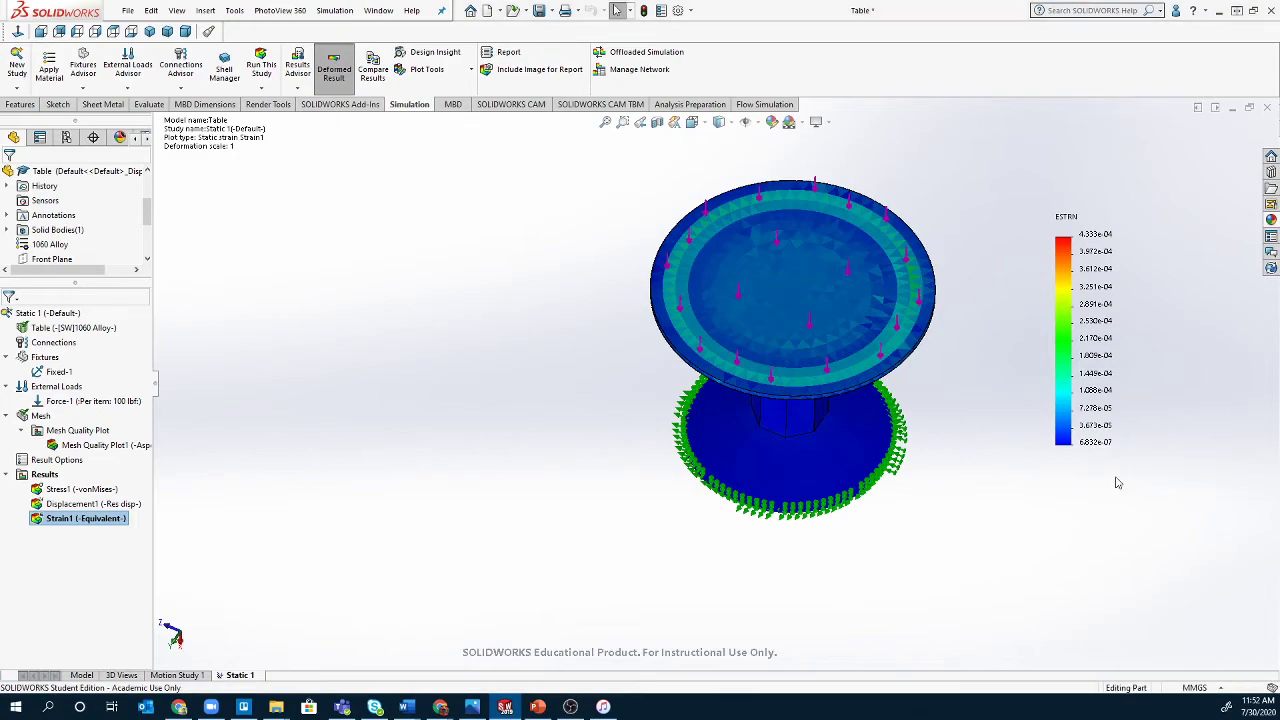
double_click(1095, 446)
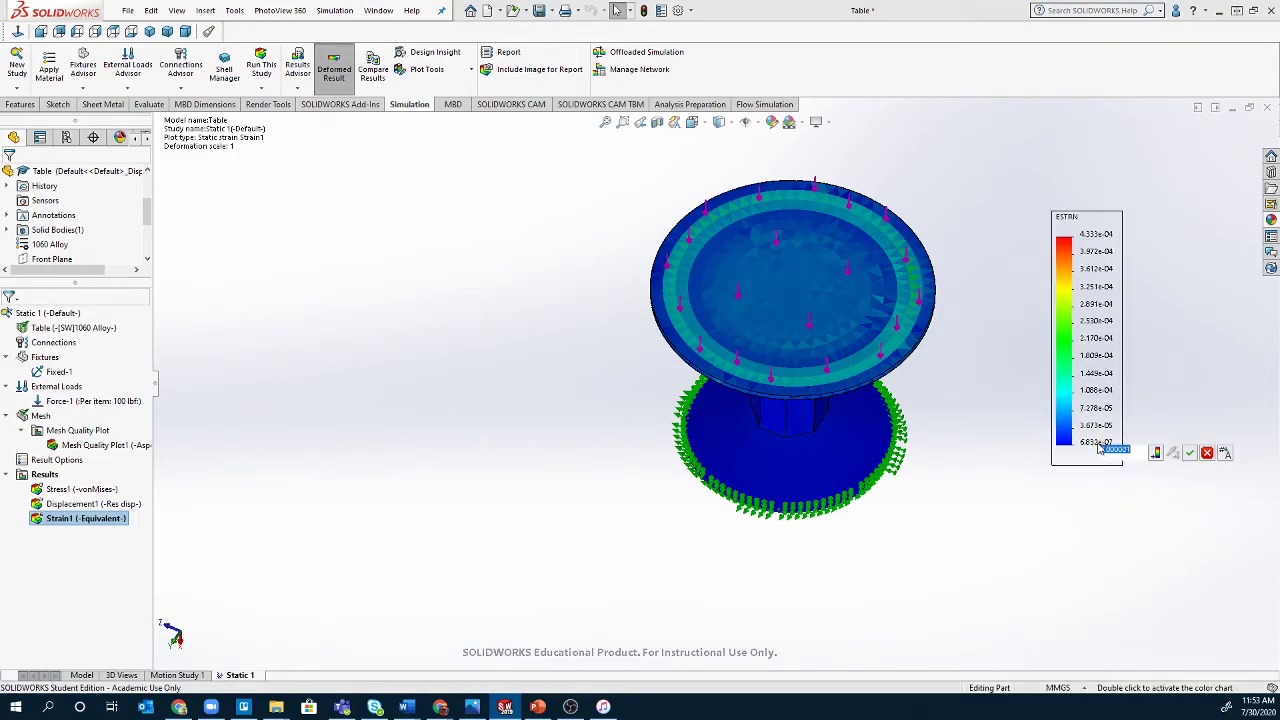
Step: Set the maximum value of the strain plot's color legend to 10e-4 and accept the current minimum
double_click(1085, 234)
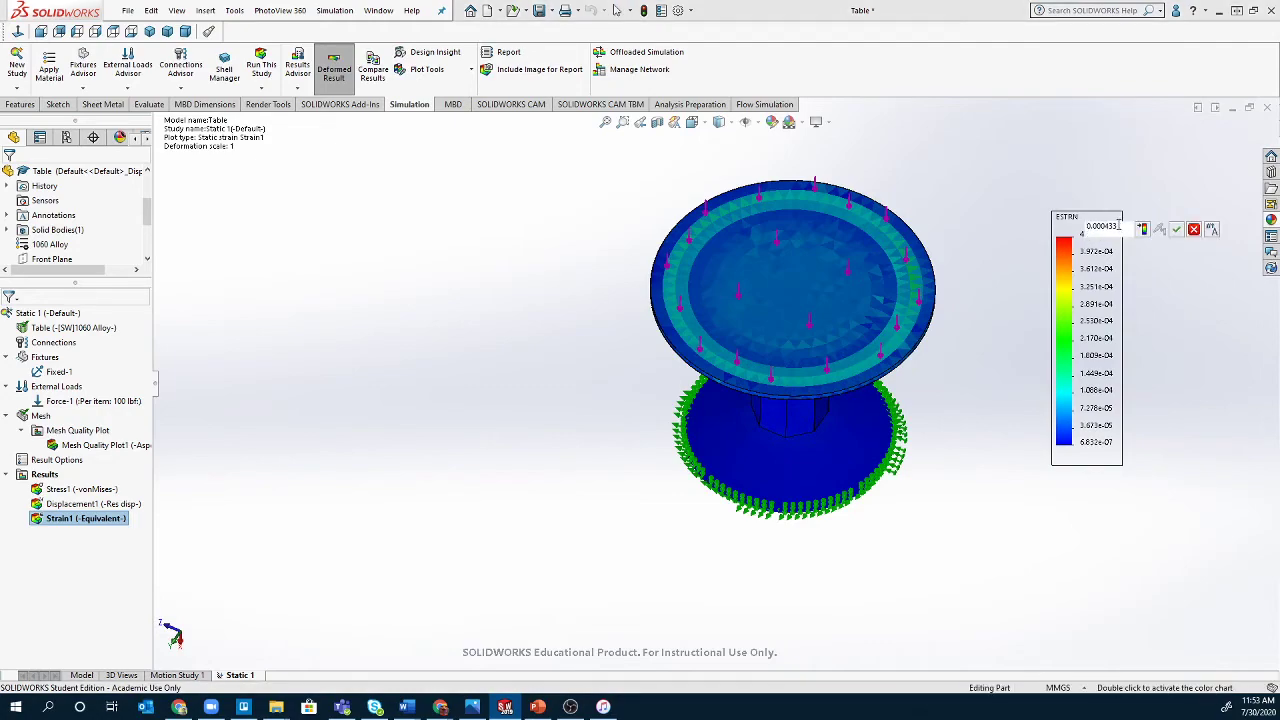
drag(1122, 227, 1035, 230)
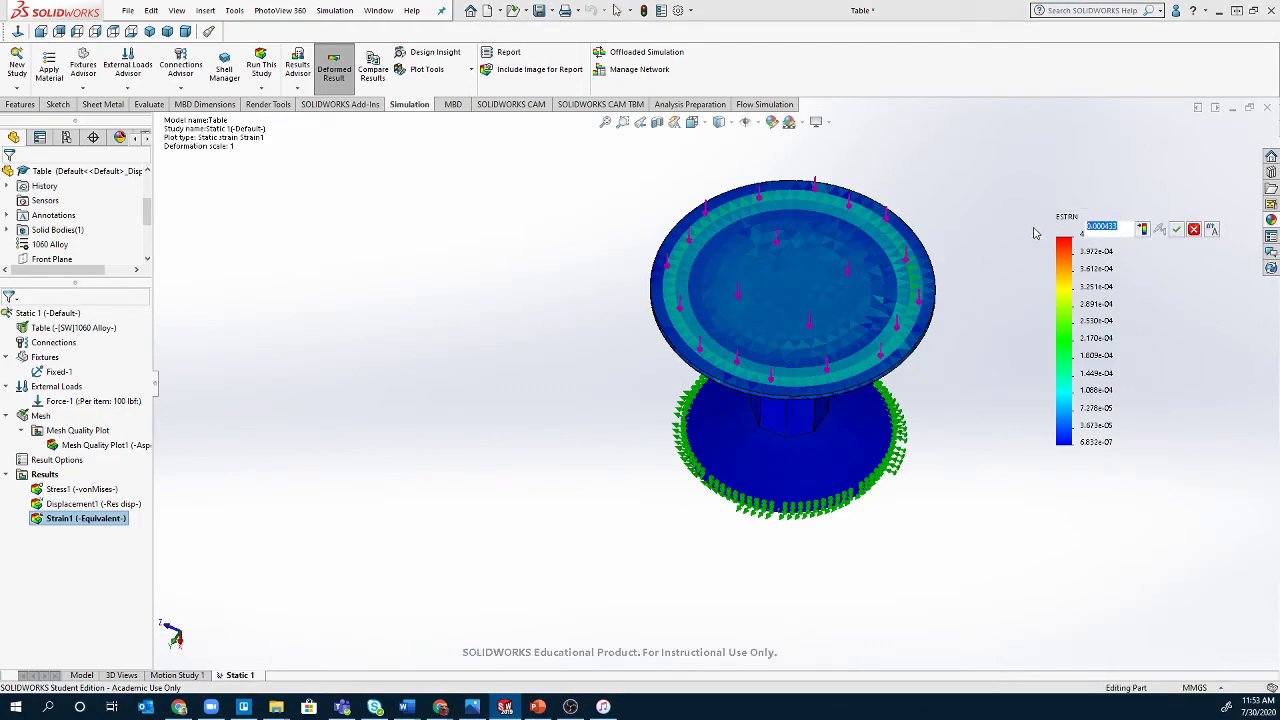
text(10e-4)
key(Return)
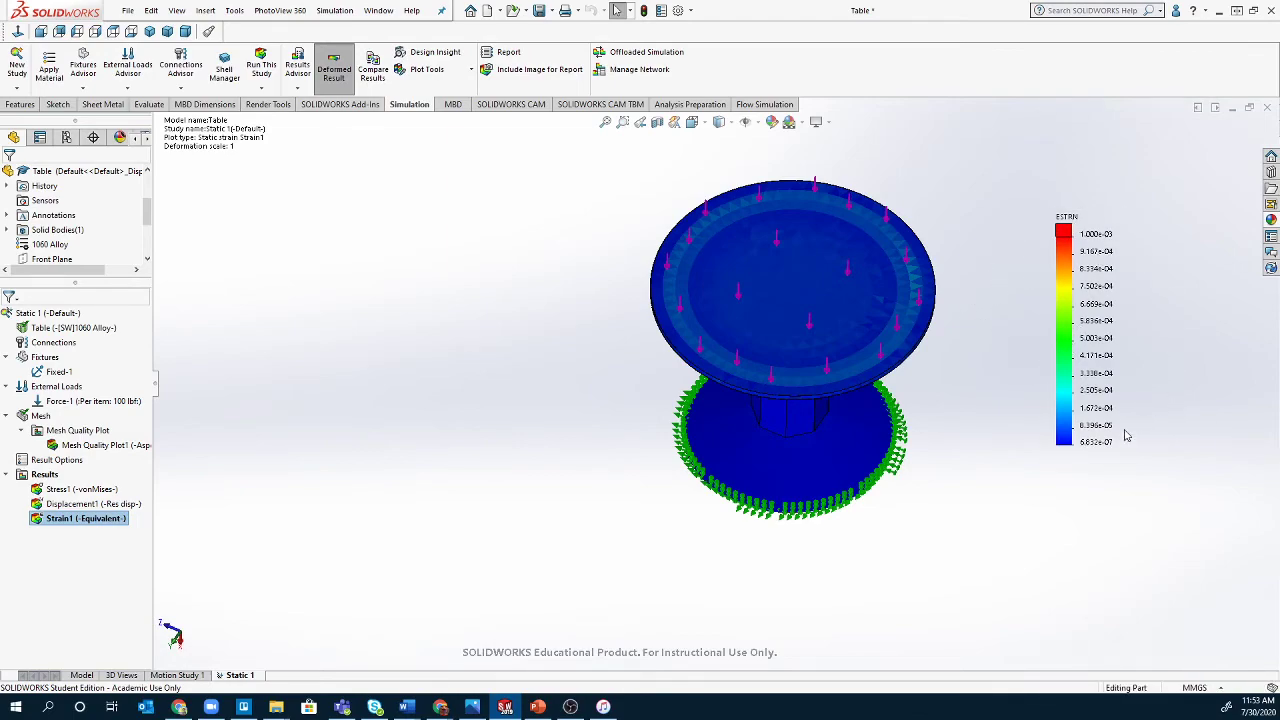
double_click(1090, 443)
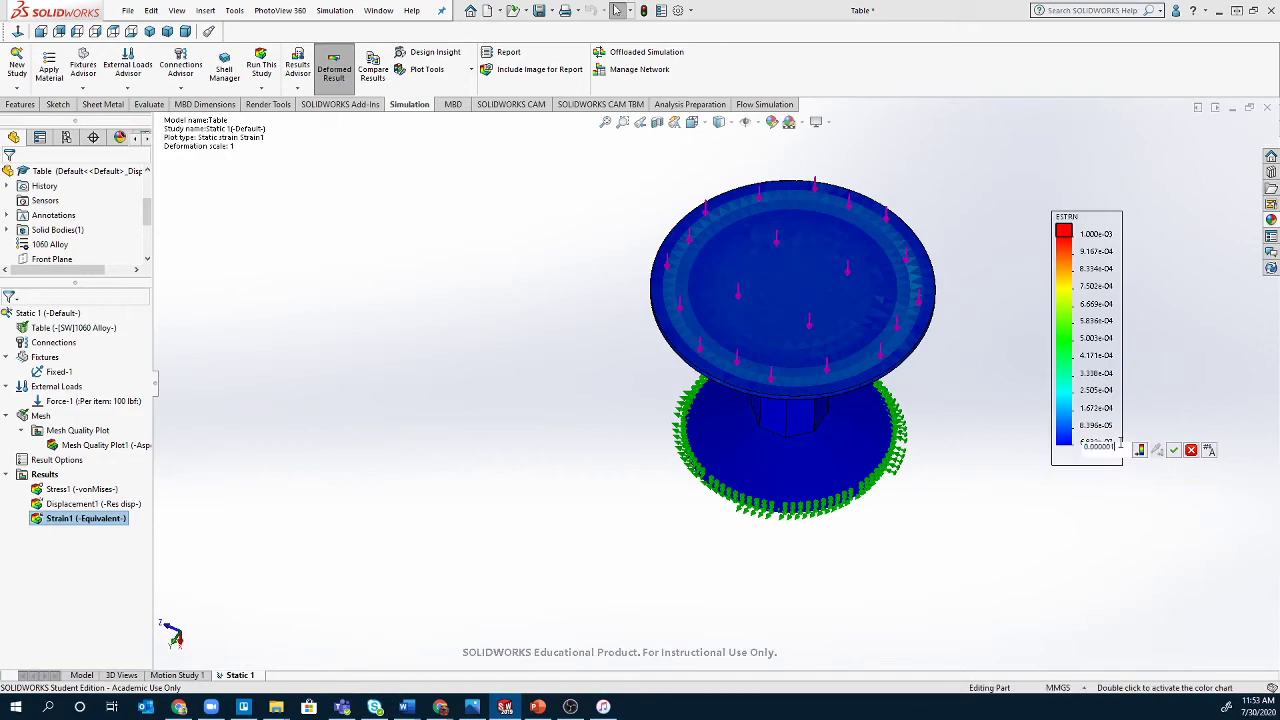
click(1176, 448)
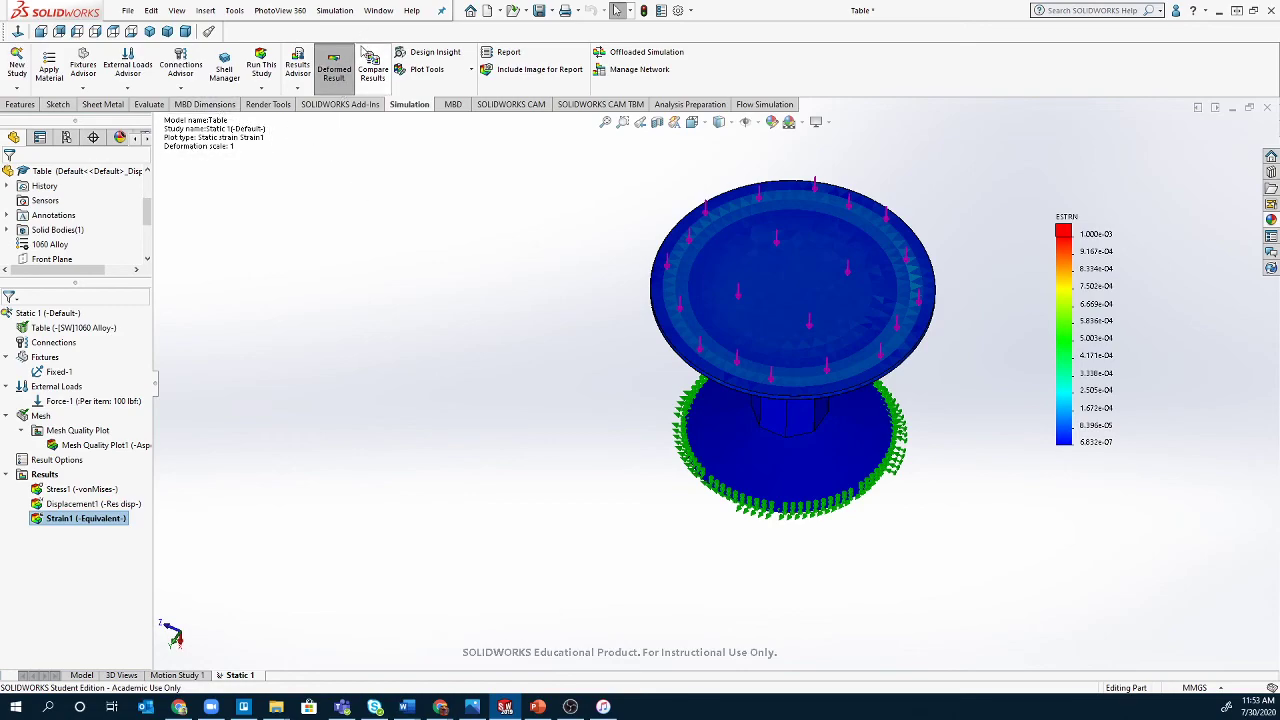
Step: Switch the strain plot's deformed result display off and back on to compare the shapes
click(319, 83)
click(318, 88)
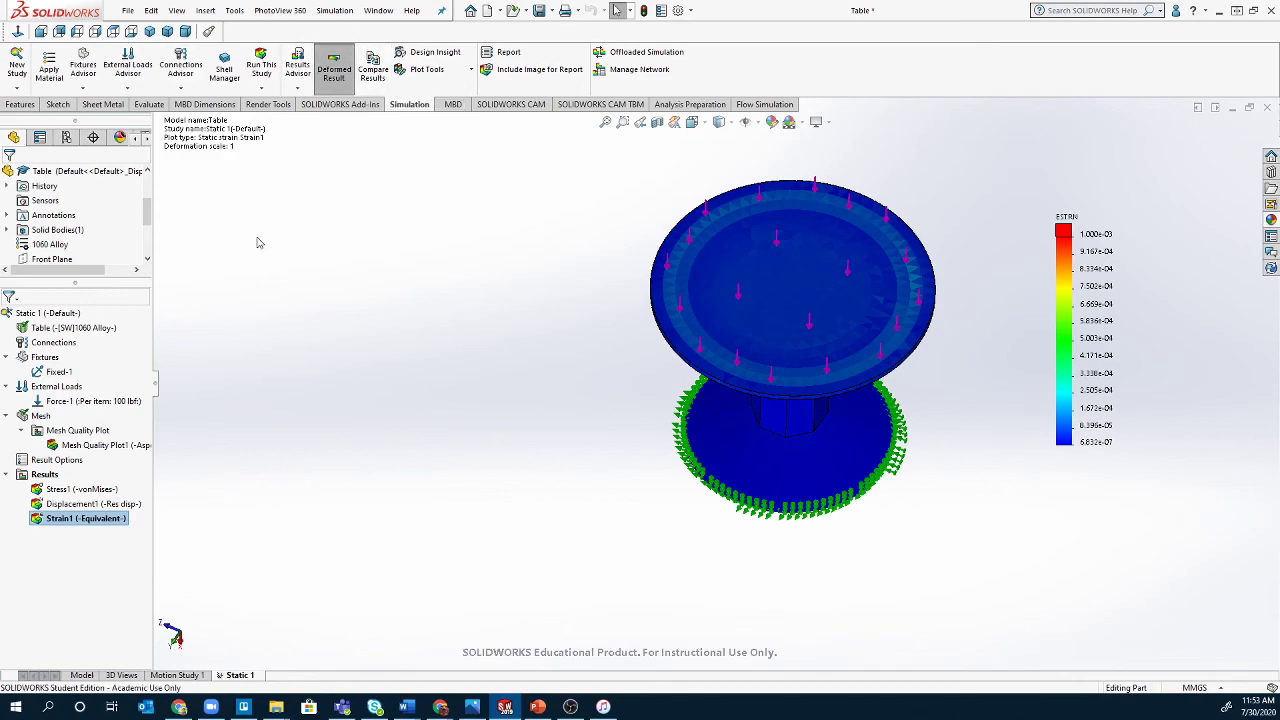